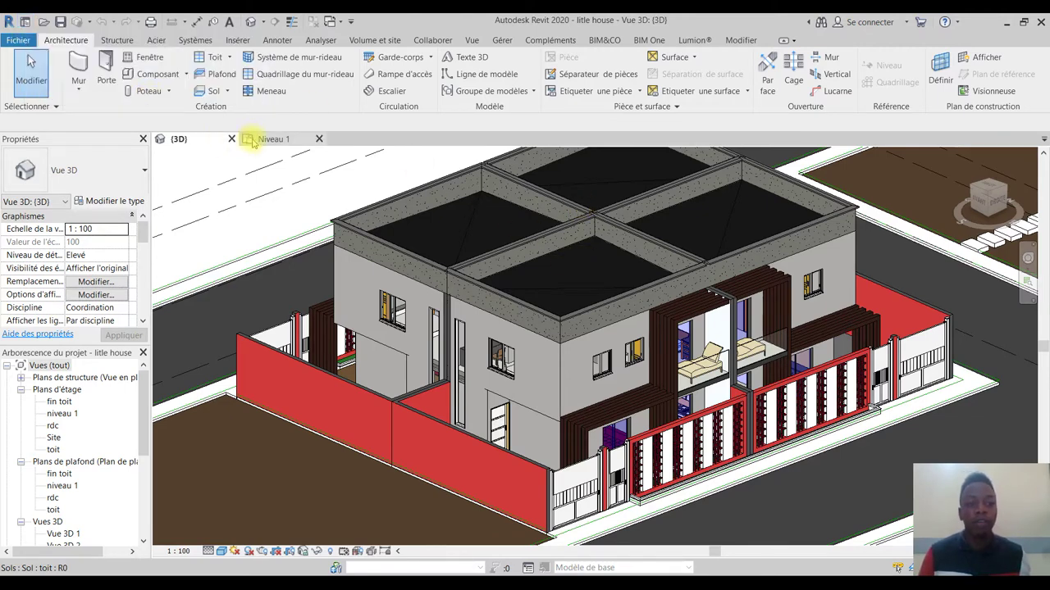
Leave the house model for the home screen listing recent models such as little house, rv1 and tombeau.
{"action": "left_click", "coordinate": [25, 22]}
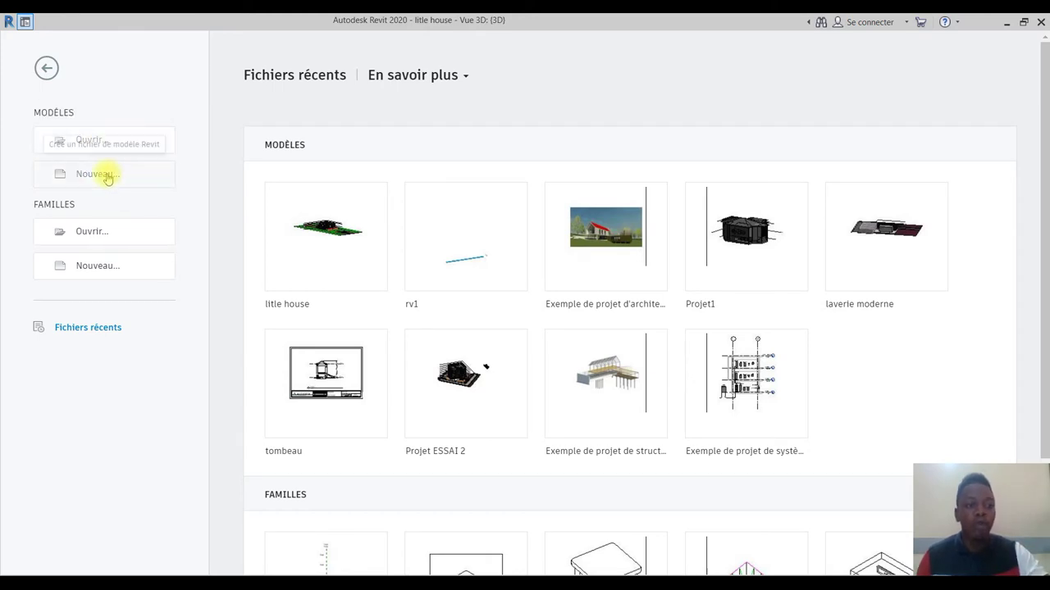
Create a new project, Projet3, from the Gabarit de construction template.
{"action": "left_click", "coordinate": [105, 175]}
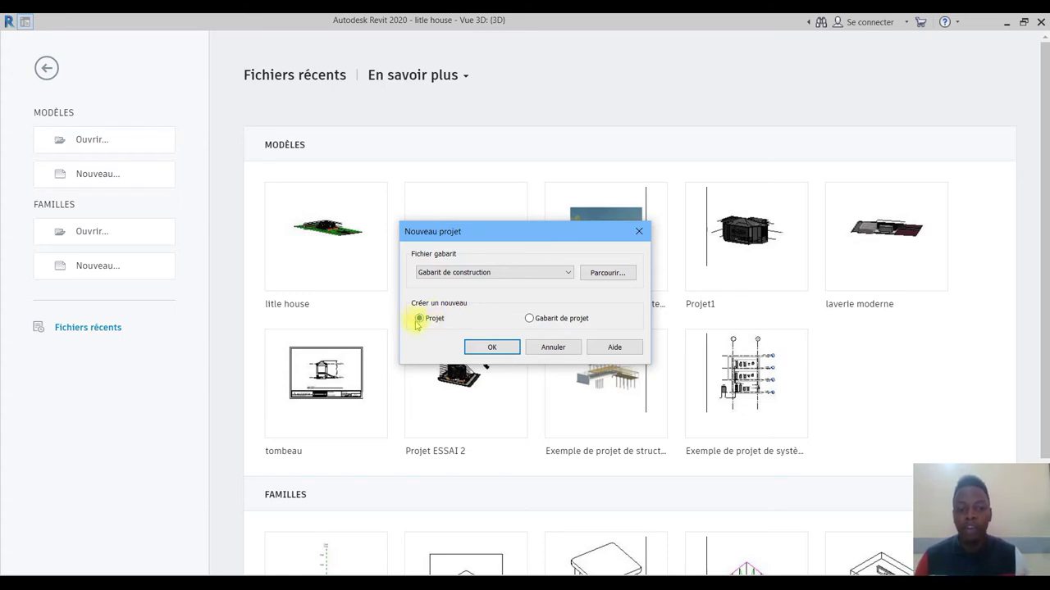
{"action": "left_click", "coordinate": [489, 347]}
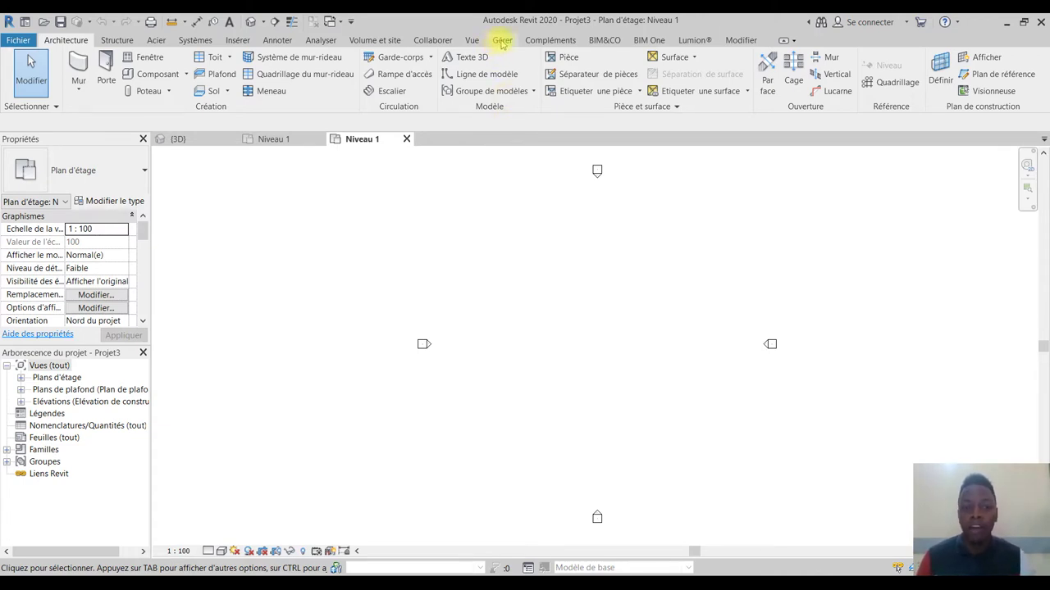
Look through the Gérer and Architecture ribbon tools, ending on the Structure tools.
{"action": "left_click", "coordinate": [502, 41]}
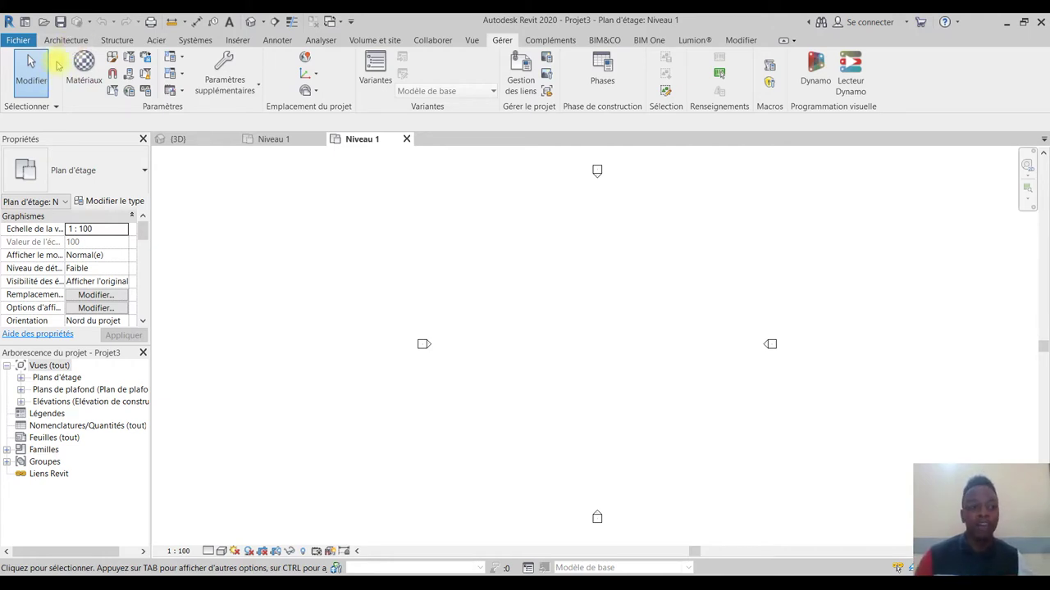
{"action": "left_click", "coordinate": [65, 41]}
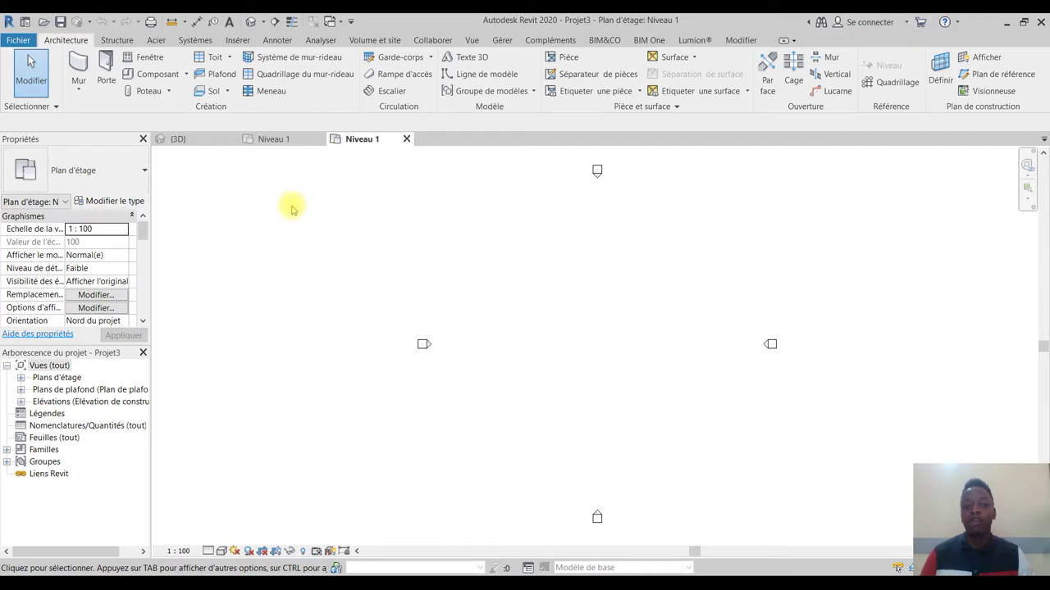
{"action": "left_click", "coordinate": [128, 44]}
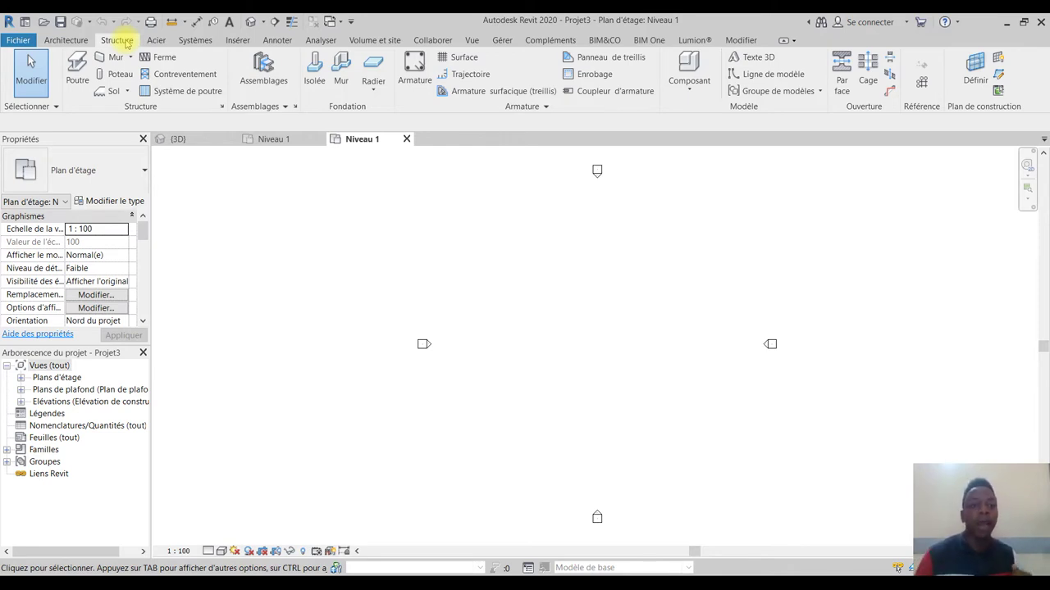
Tour the Acier and Systèmes tools, trying an air vent, then view the Insérer and Annoter tools.
{"action": "left_click", "coordinate": [154, 41]}
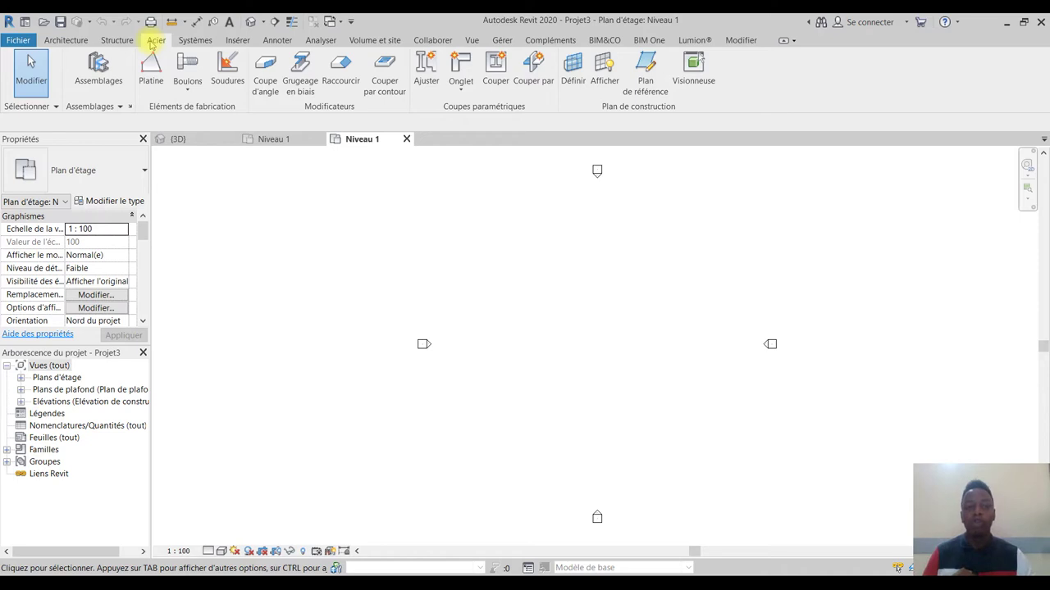
{"action": "left_click", "coordinate": [193, 41]}
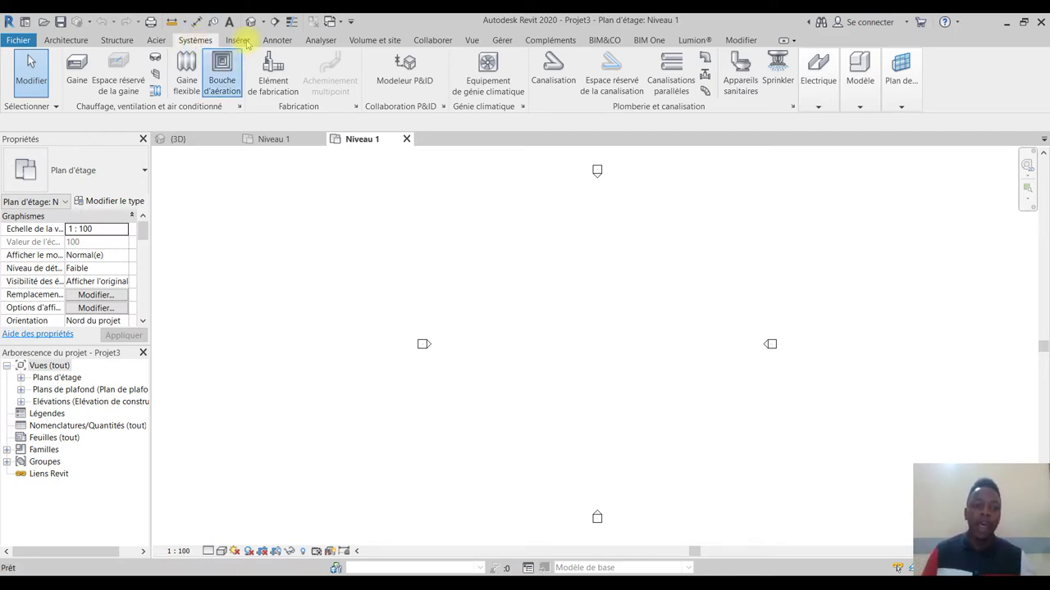
{"action": "left_click", "coordinate": [221, 73]}
{"action": "left_click", "coordinate": [629, 220]}
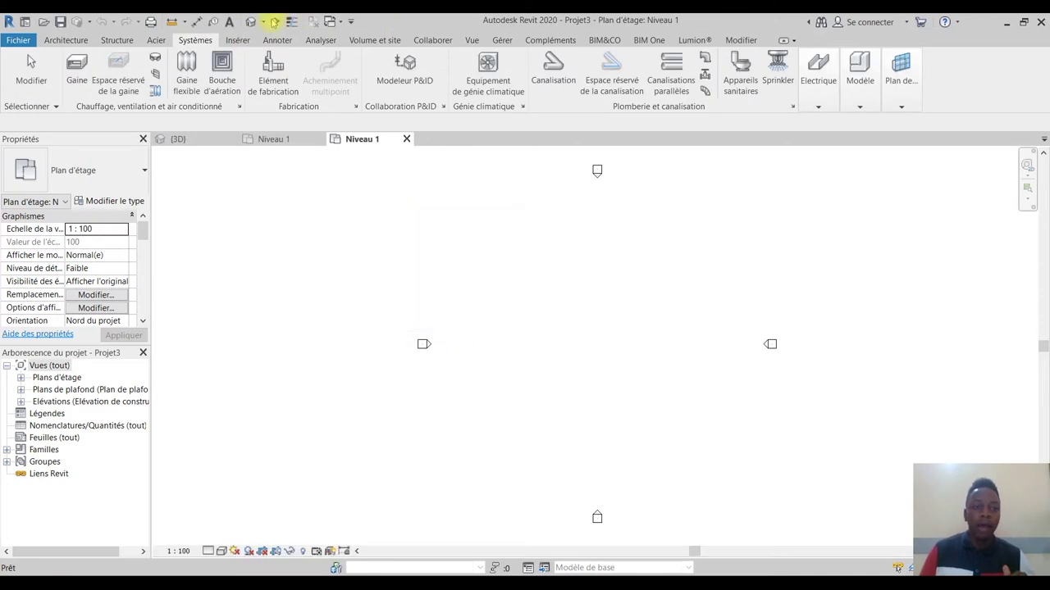
{"action": "left_click", "coordinate": [238, 41]}
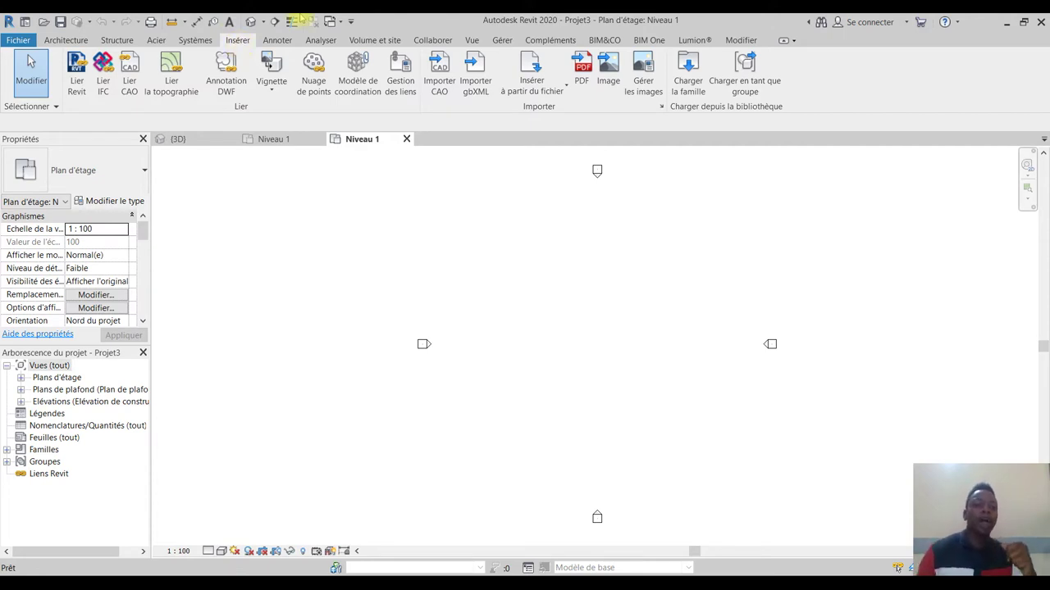
{"action": "left_click", "coordinate": [277, 42]}
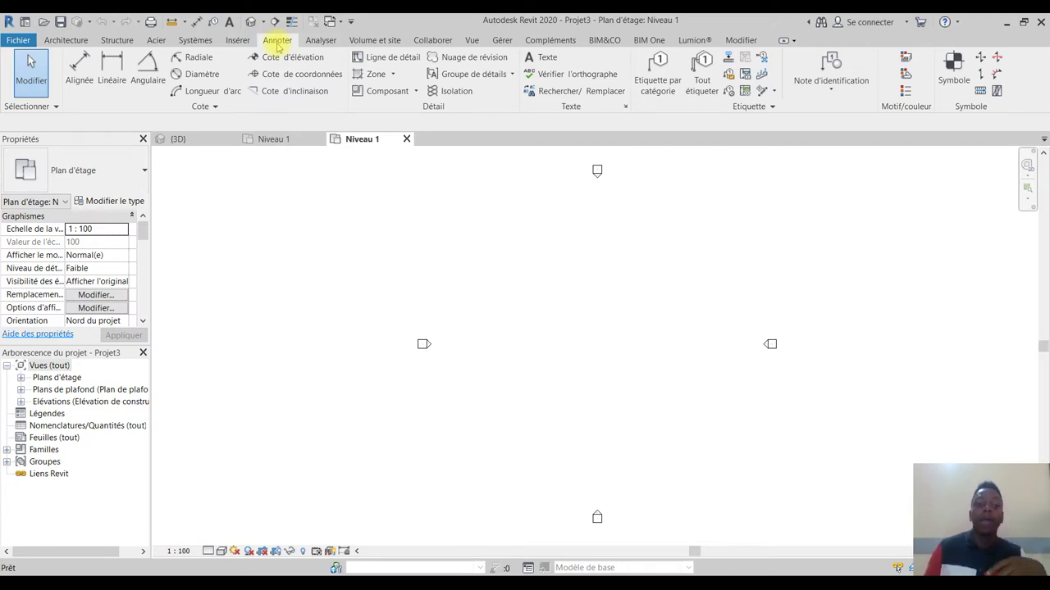
Look through the Analyser, Volume et site and Collaborer ribbon tools.
{"action": "left_click", "coordinate": [323, 41]}
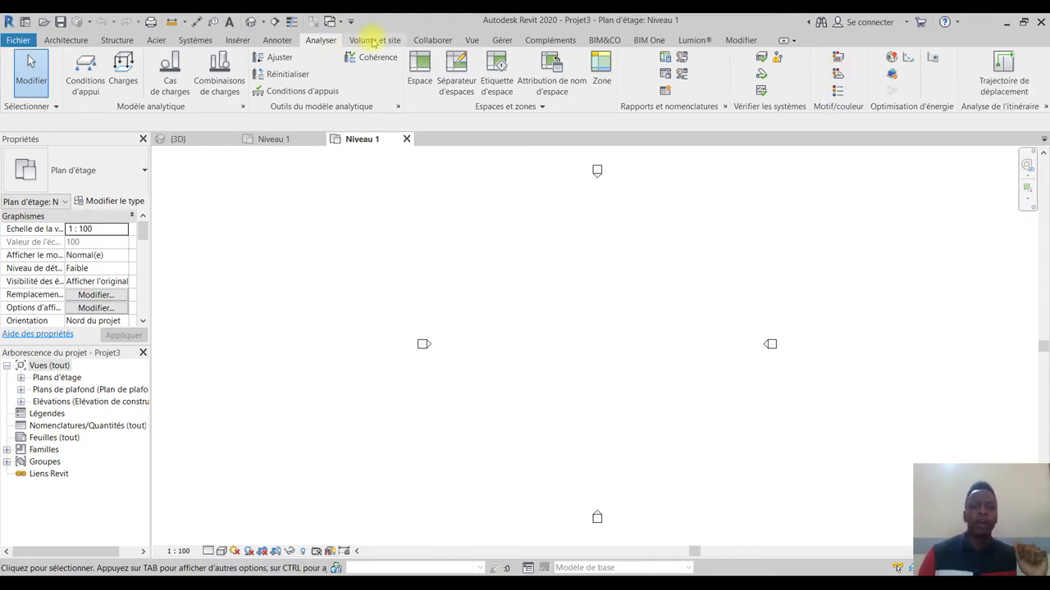
{"action": "left_click", "coordinate": [374, 41]}
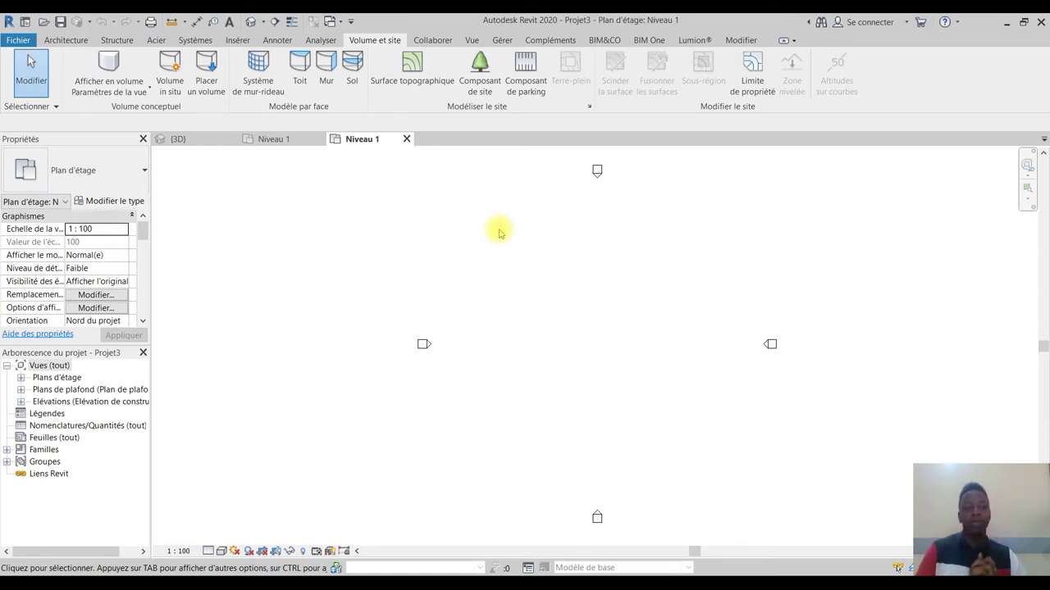
{"action": "left_click", "coordinate": [429, 41]}
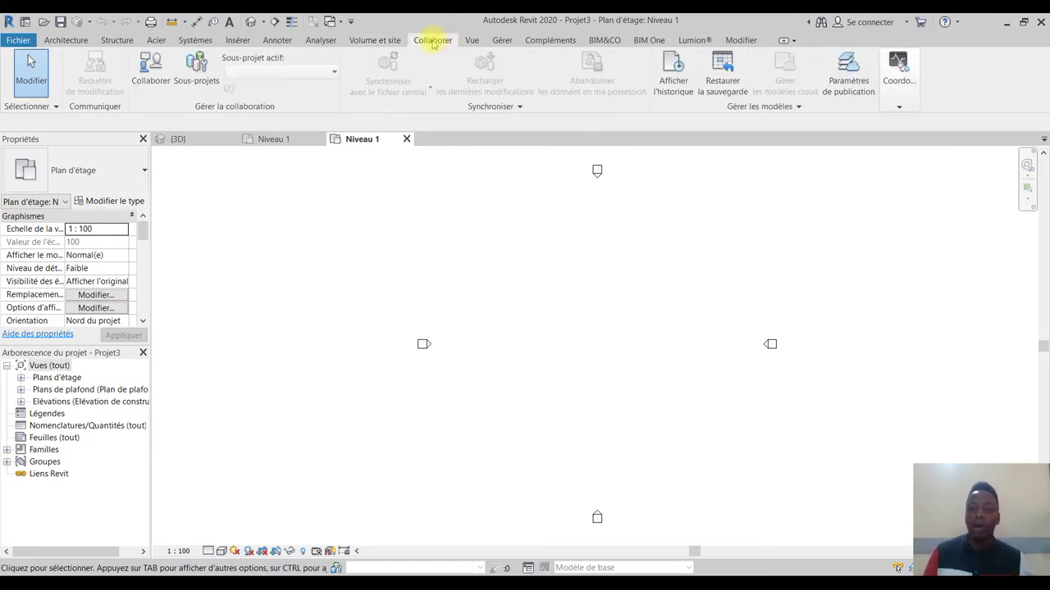
Switch back and forth between the Vue and Gérer ribbon tools.
{"action": "left_click", "coordinate": [478, 41]}
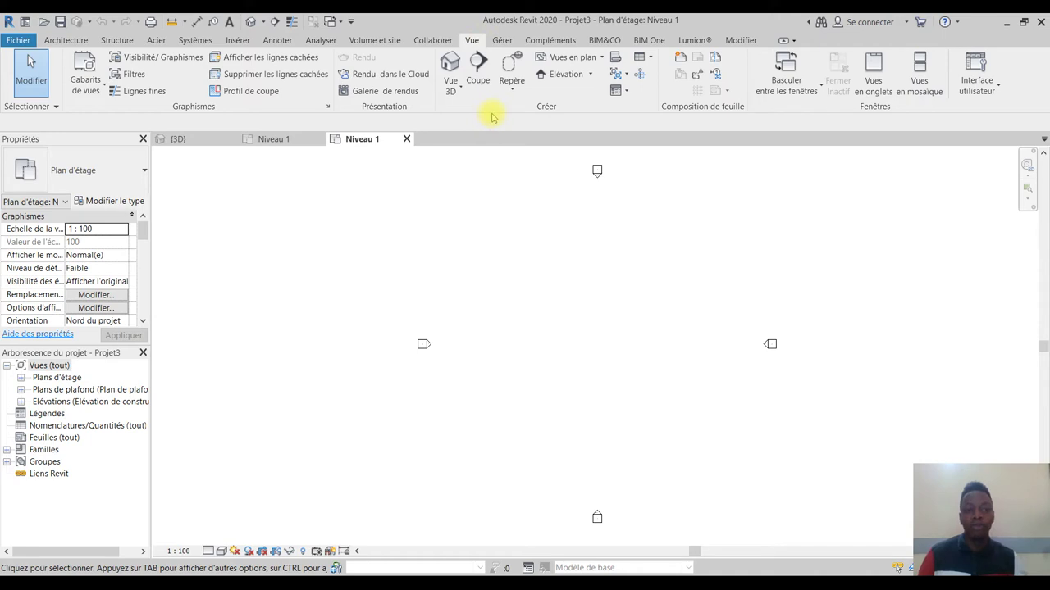
{"action": "left_click", "coordinate": [502, 40]}
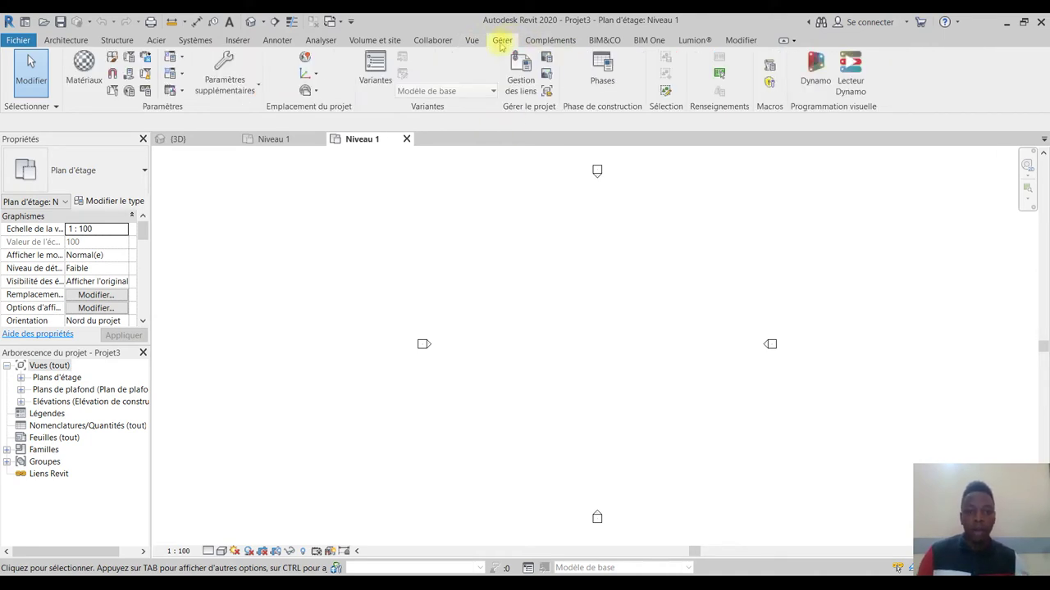
{"action": "left_click", "coordinate": [469, 41]}
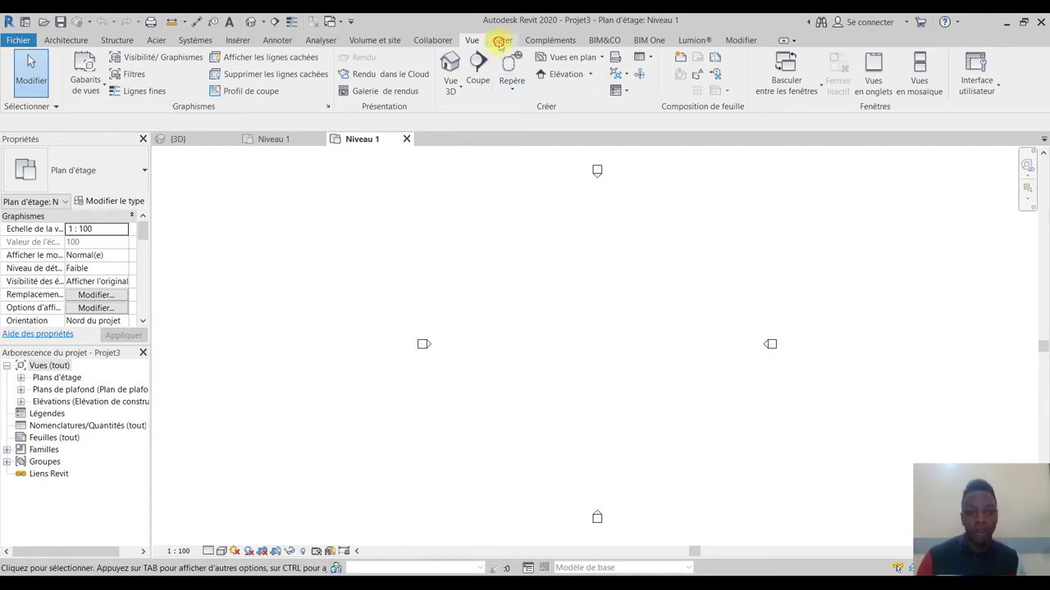
{"action": "left_click", "coordinate": [501, 41]}
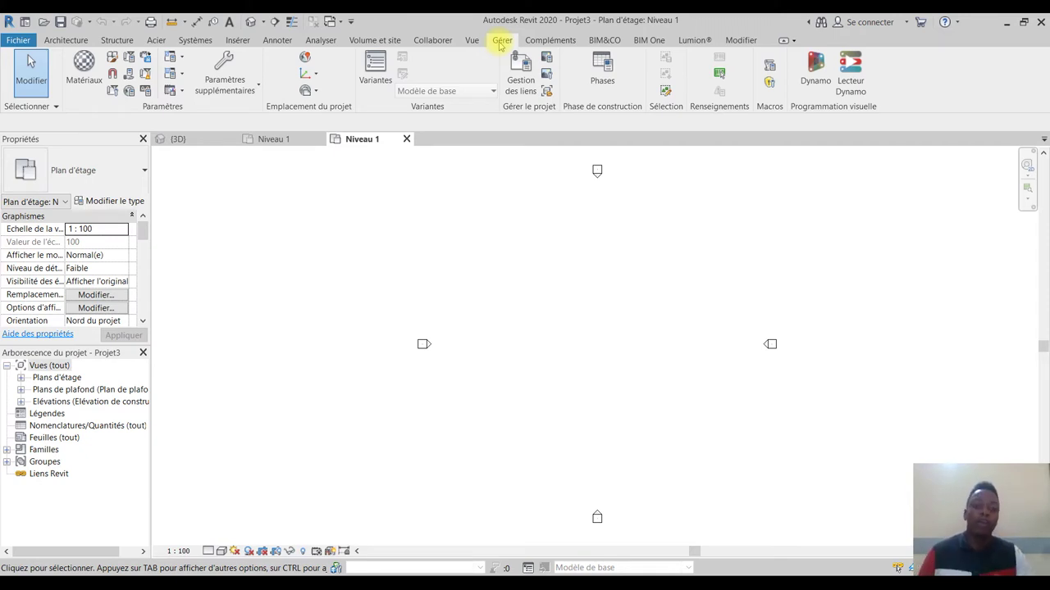
Browse the Compléments, BIM&CO, BIM One, Lumion® and Modifier tools, ending on Gérer settings.
{"action": "left_click", "coordinate": [547, 40]}
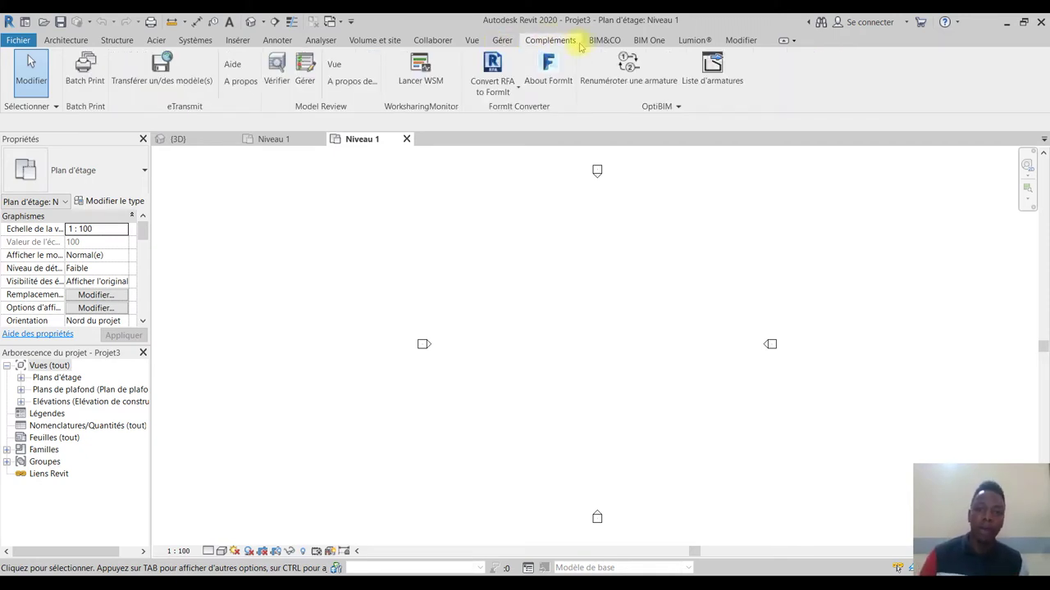
{"action": "left_click", "coordinate": [610, 44]}
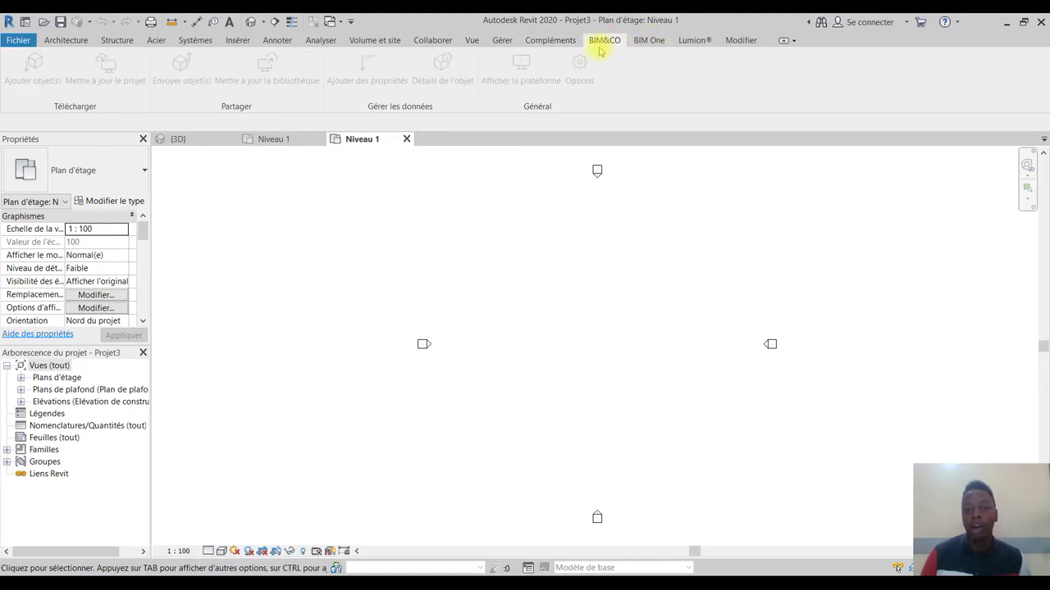
{"action": "left_click", "coordinate": [653, 42]}
{"action": "left_click", "coordinate": [691, 41]}
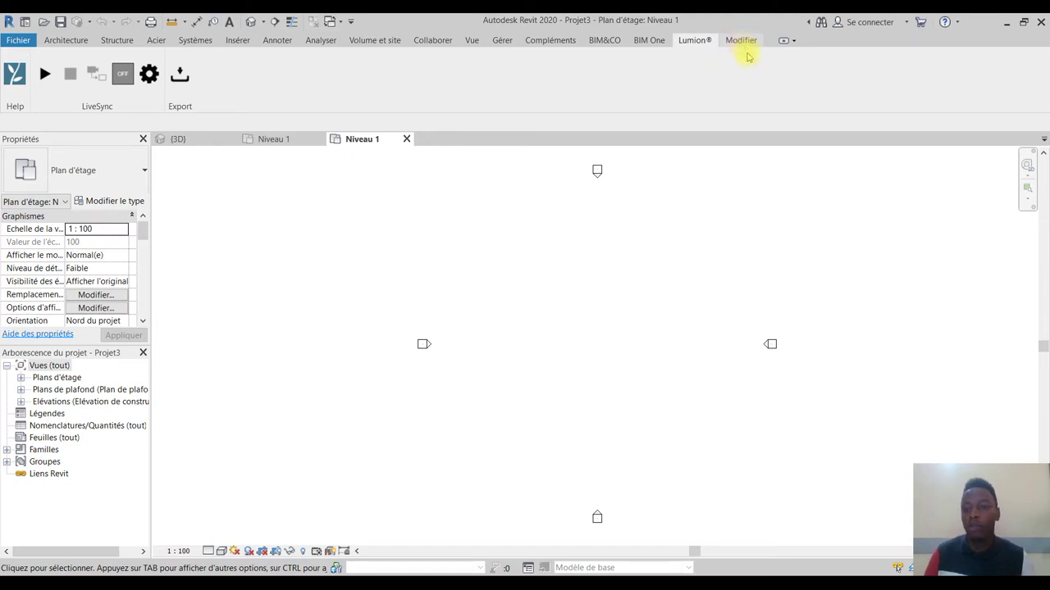
{"action": "left_click", "coordinate": [743, 41]}
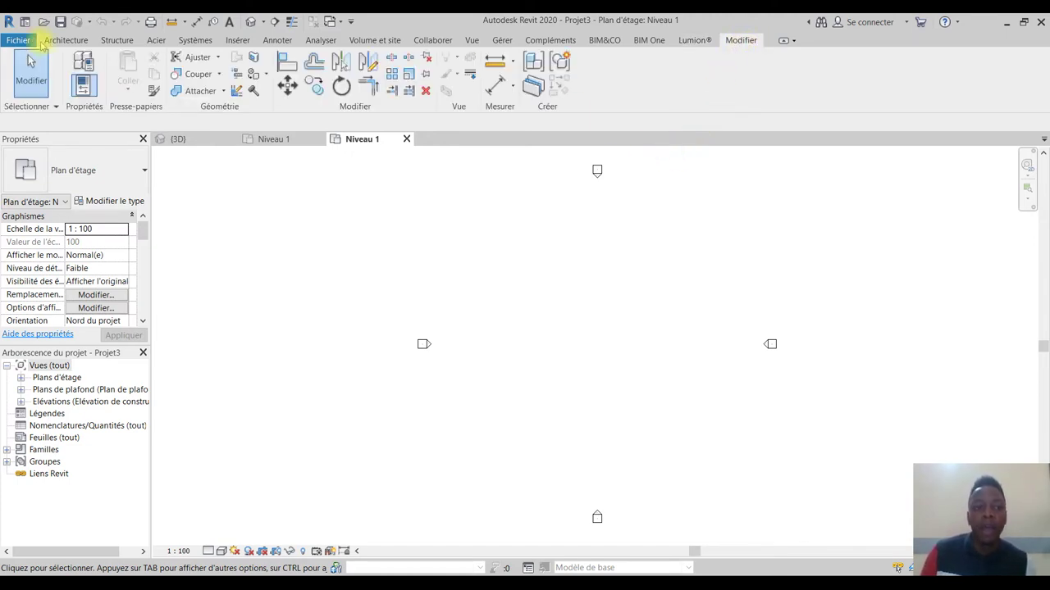
{"action": "left_click", "coordinate": [51, 43]}
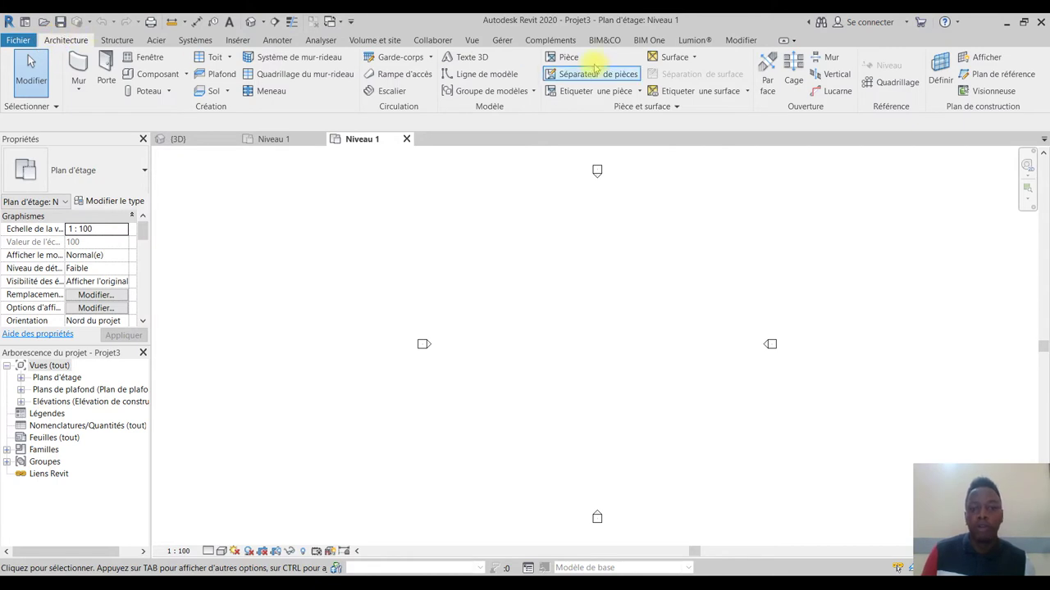
{"action": "left_click", "coordinate": [500, 41]}
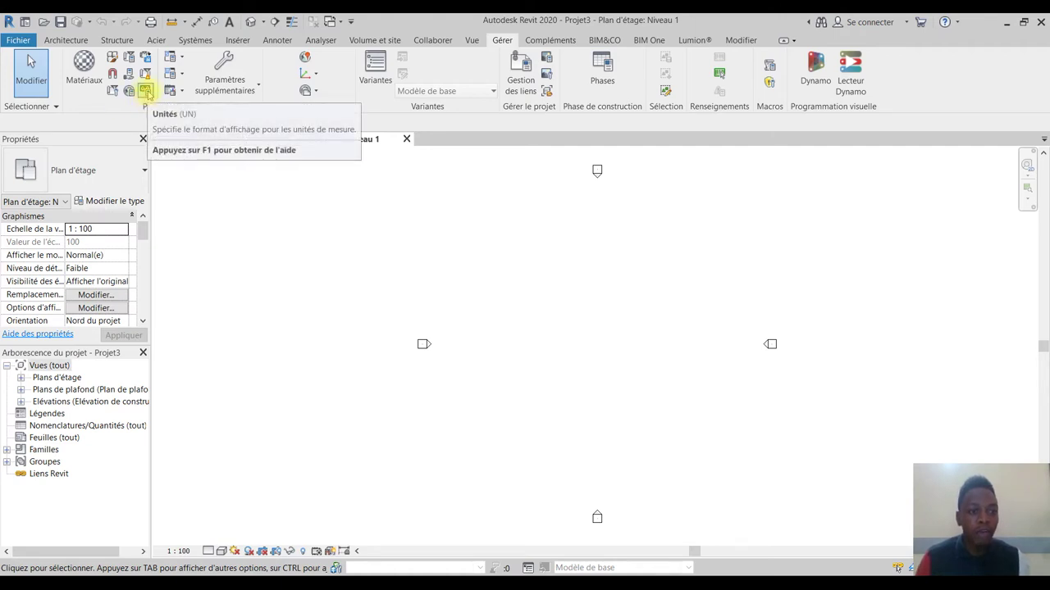
Set project Longueur units to Mètres, rounded to 2 decimals, with no unit symbol.
{"action": "left_click", "coordinate": [146, 92]}
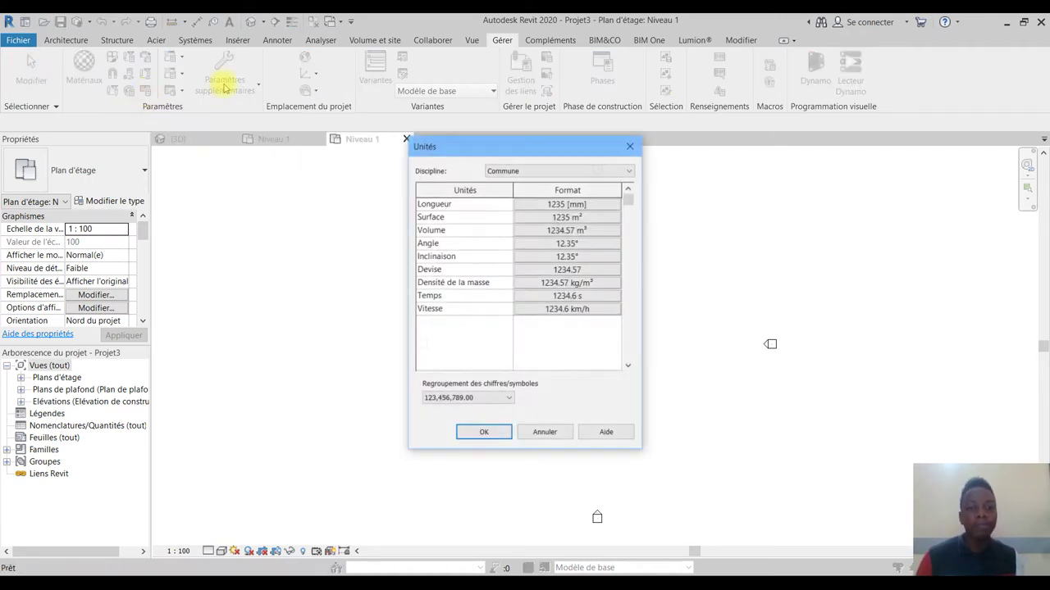
{"action": "left_click", "coordinate": [599, 205]}
{"action": "left_click", "coordinate": [538, 226]}
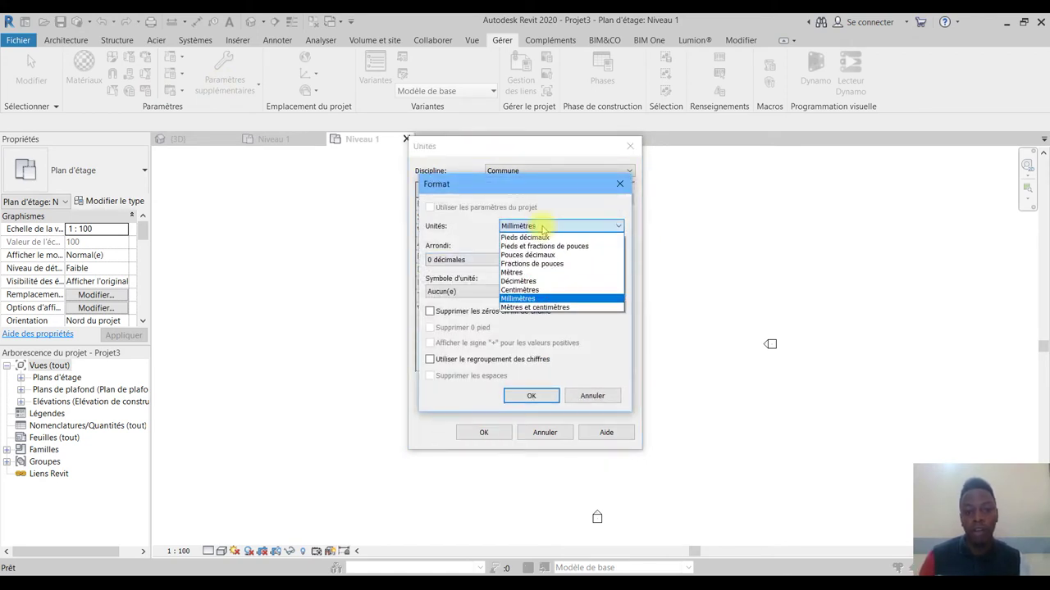
{"action": "left_click", "coordinate": [537, 223]}
{"action": "left_click", "coordinate": [533, 221]}
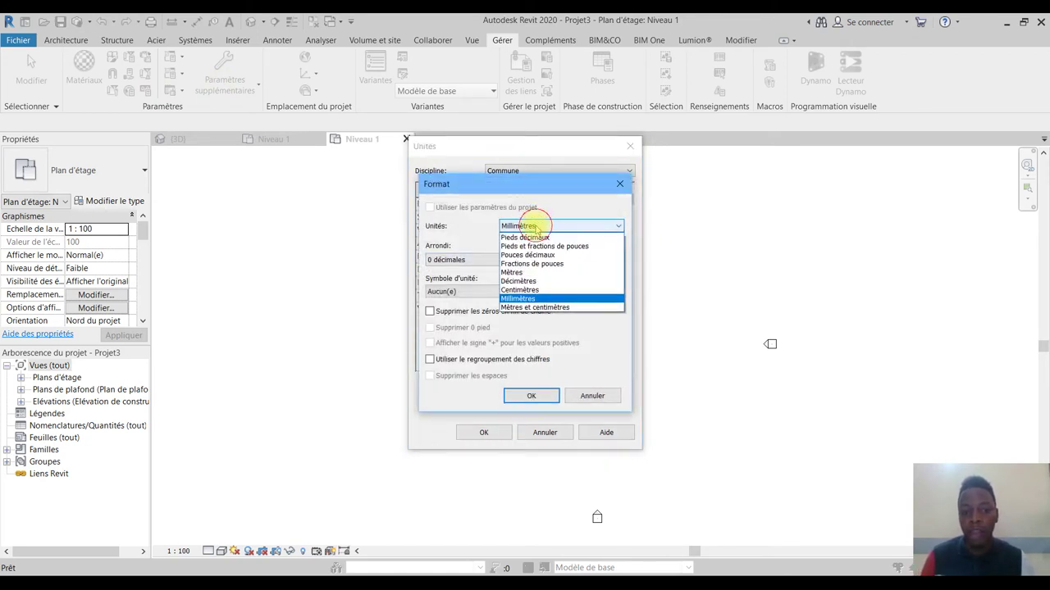
{"action": "left_click", "coordinate": [518, 273]}
{"action": "left_click", "coordinate": [492, 259]}
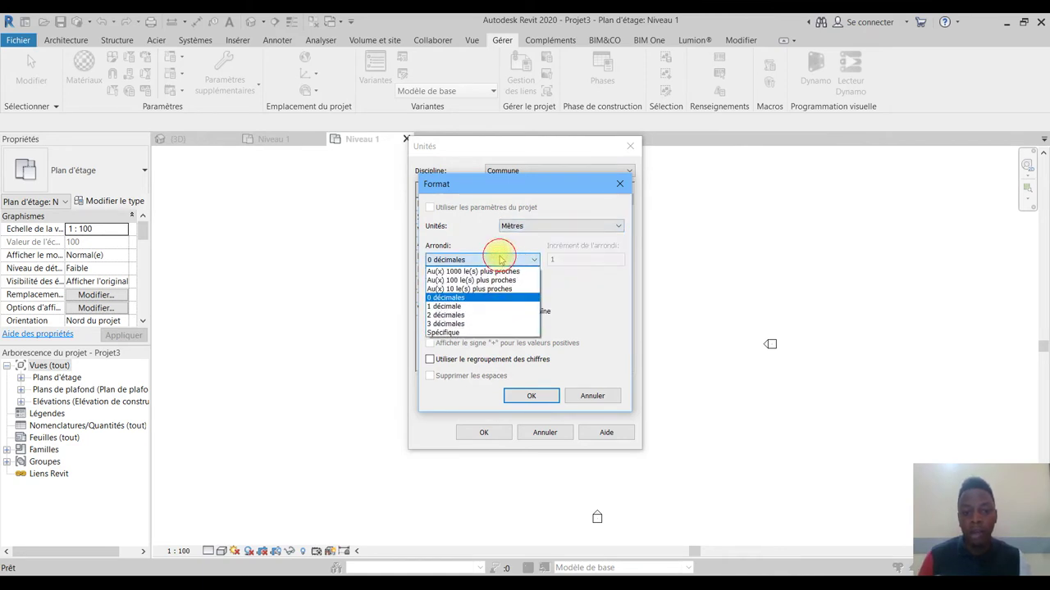
{"action": "left_click", "coordinate": [460, 315]}
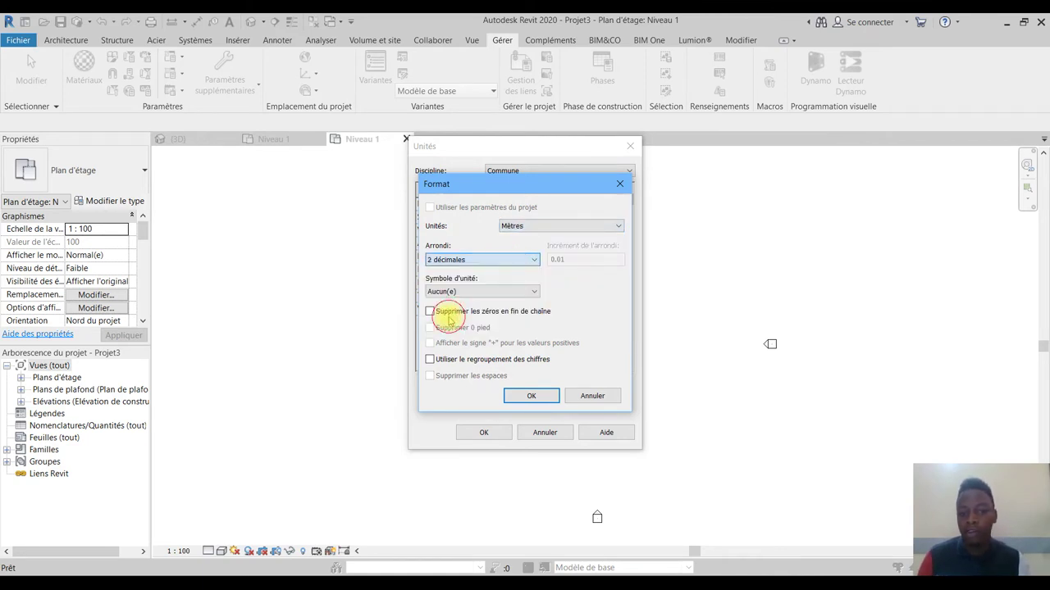
{"action": "left_click", "coordinate": [458, 292]}
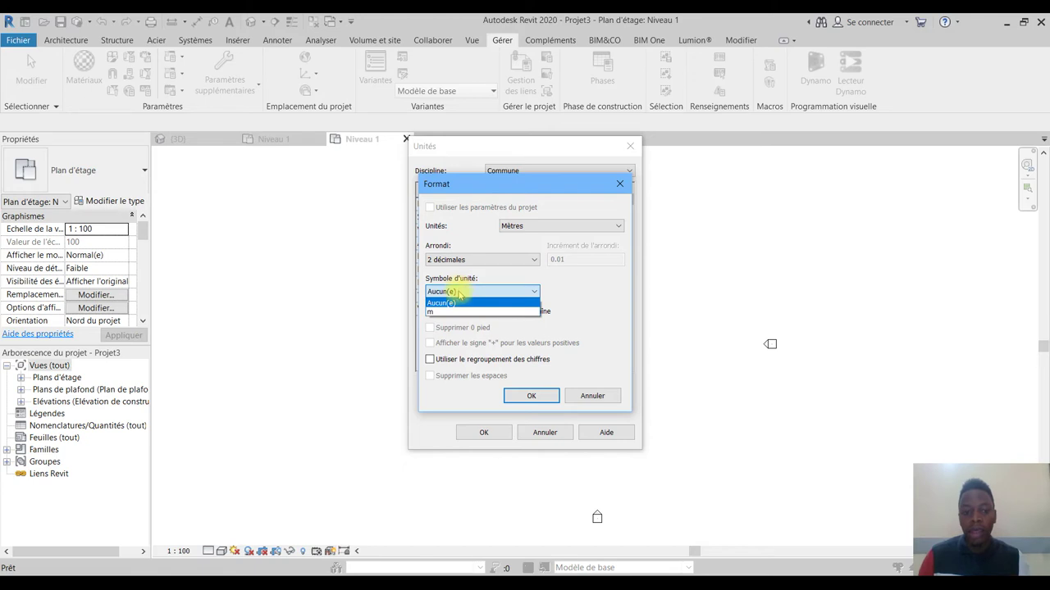
{"action": "left_click", "coordinate": [487, 318]}
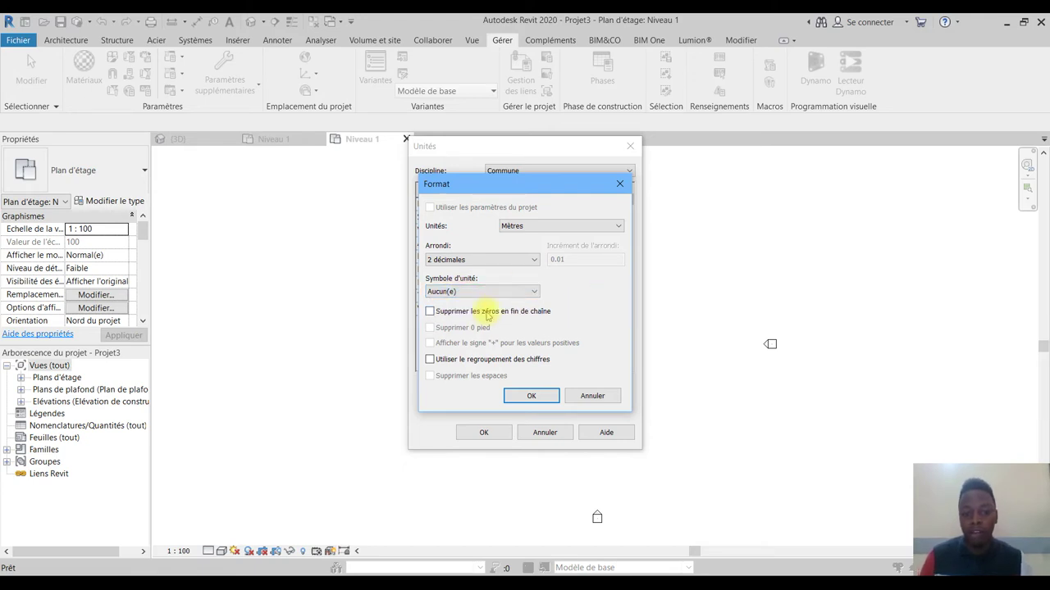
{"action": "left_click", "coordinate": [533, 395]}
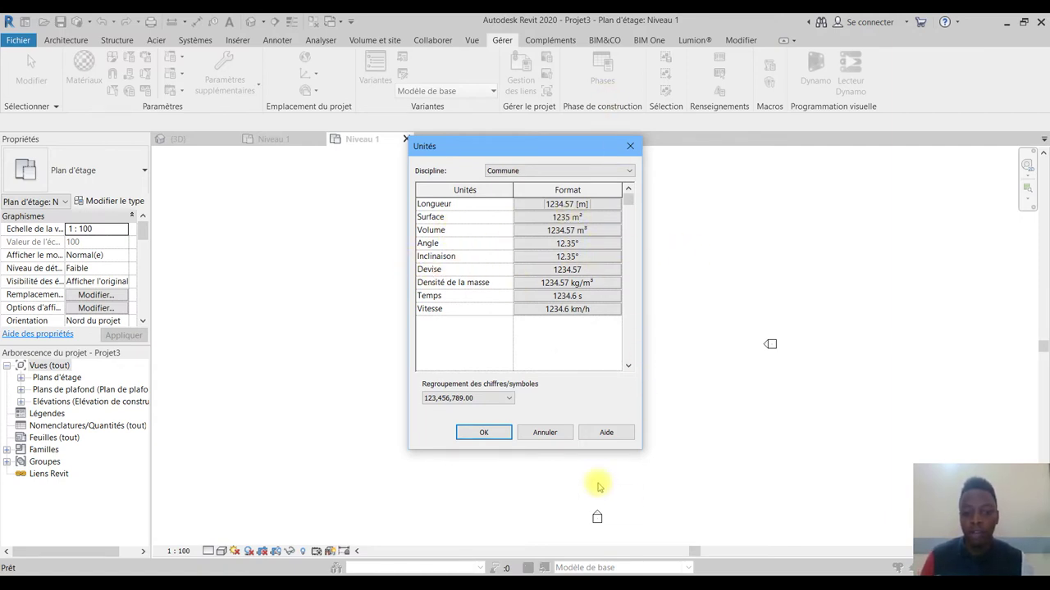
{"action": "left_click", "coordinate": [484, 433]}
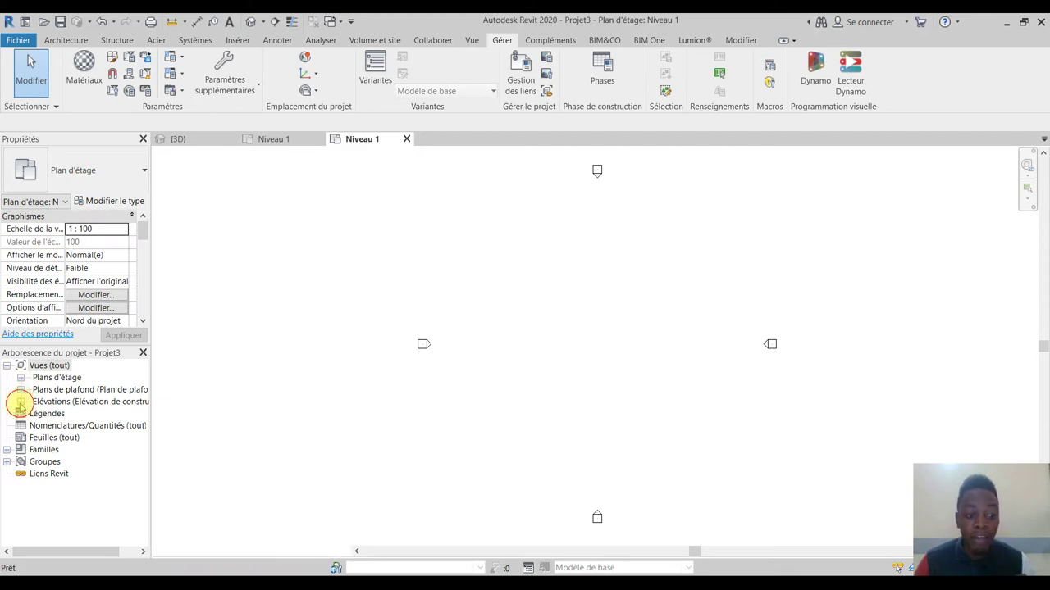
Open the Sud elevation view from the Project Browser.
{"action": "left_click", "coordinate": [20, 402]}
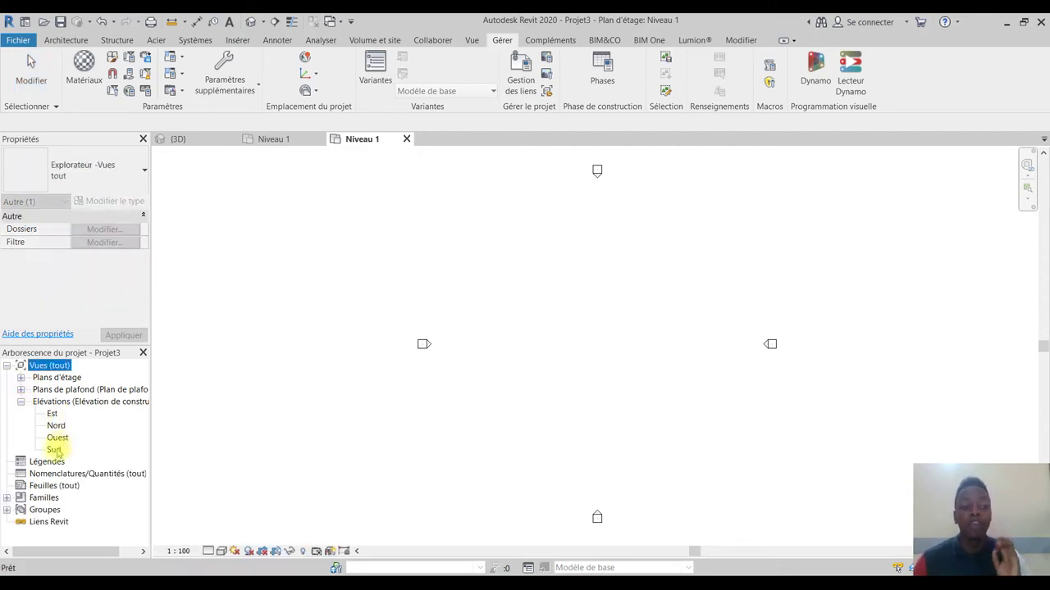
{"action": "double_click", "coordinate": [54, 451]}
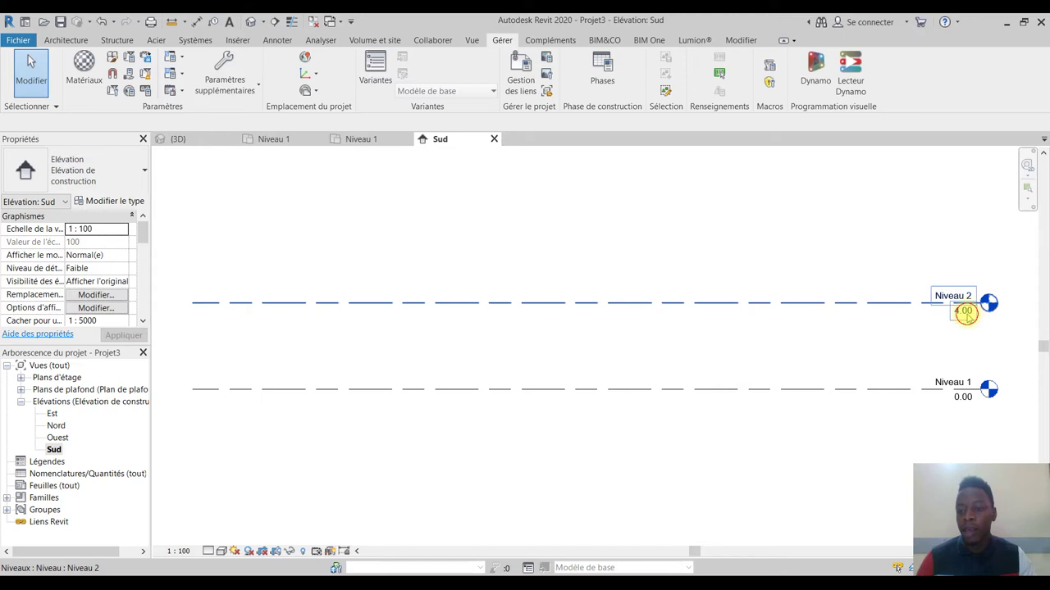
{"action": "left_click", "coordinate": [964, 317]}
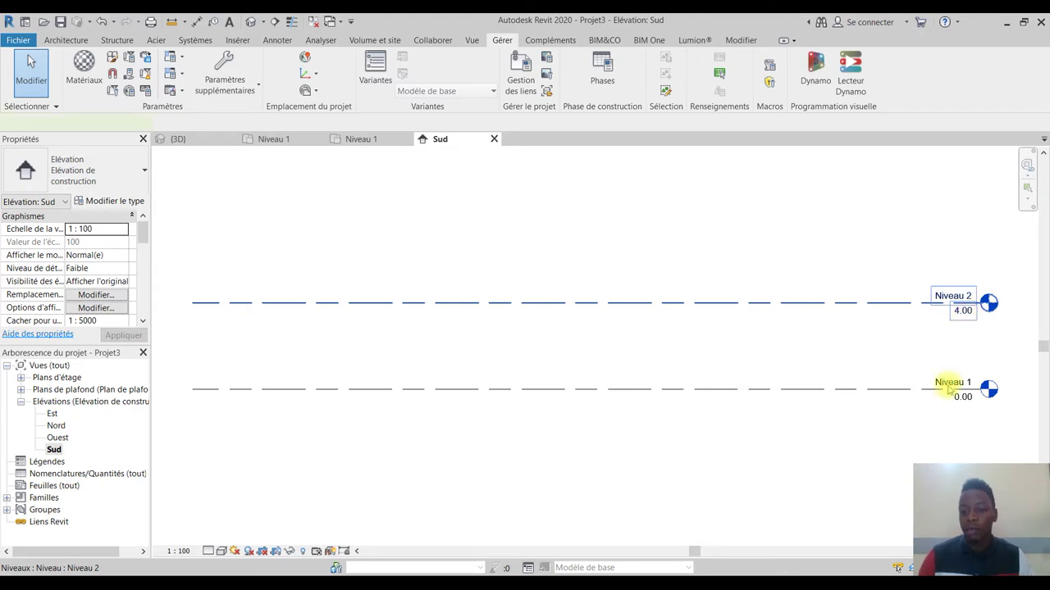
{"action": "left_click", "coordinate": [829, 206]}
{"action": "scroll", "coordinate": [893, 349], "scroll_direction": "up", "scroll_amount": 2}
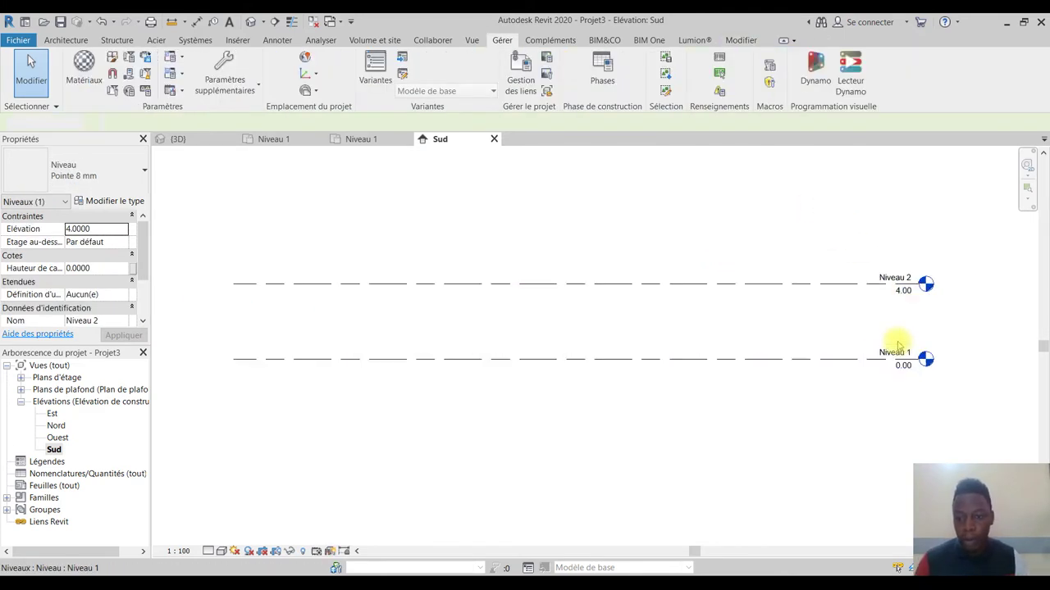
Rename level Niveau 1 to RDC.
{"action": "left_click", "coordinate": [895, 365]}
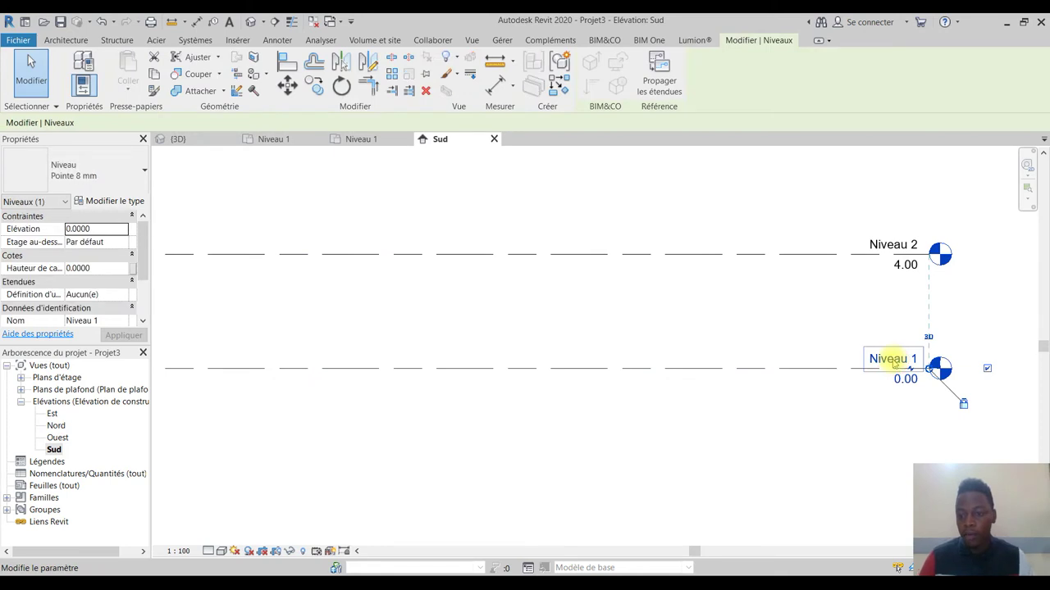
{"action": "left_click", "coordinate": [894, 364]}
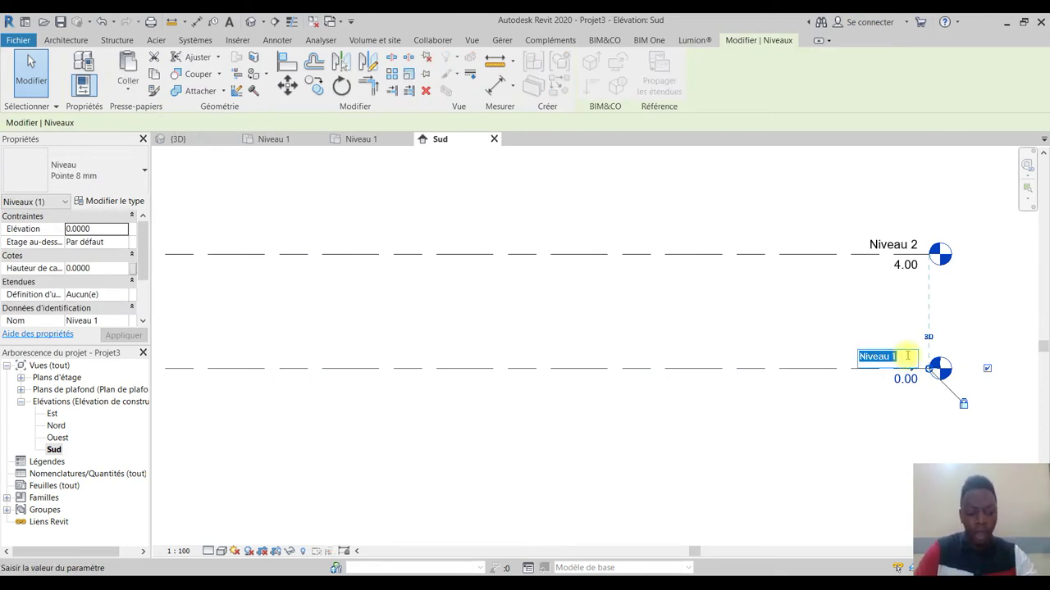
{"action": "type", "text": "RDC"}
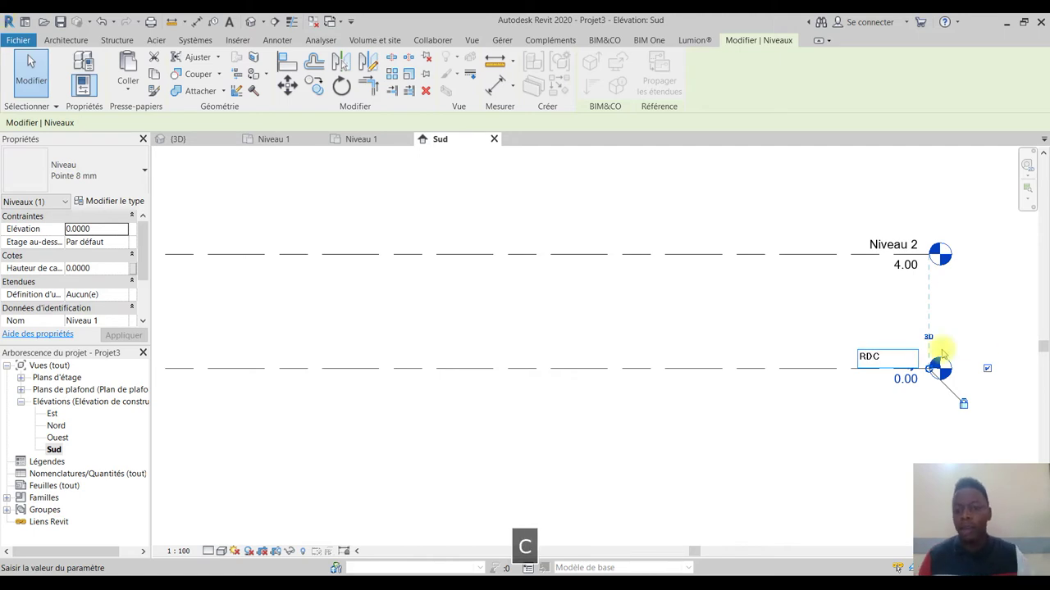
{"action": "left_click", "coordinate": [848, 487]}
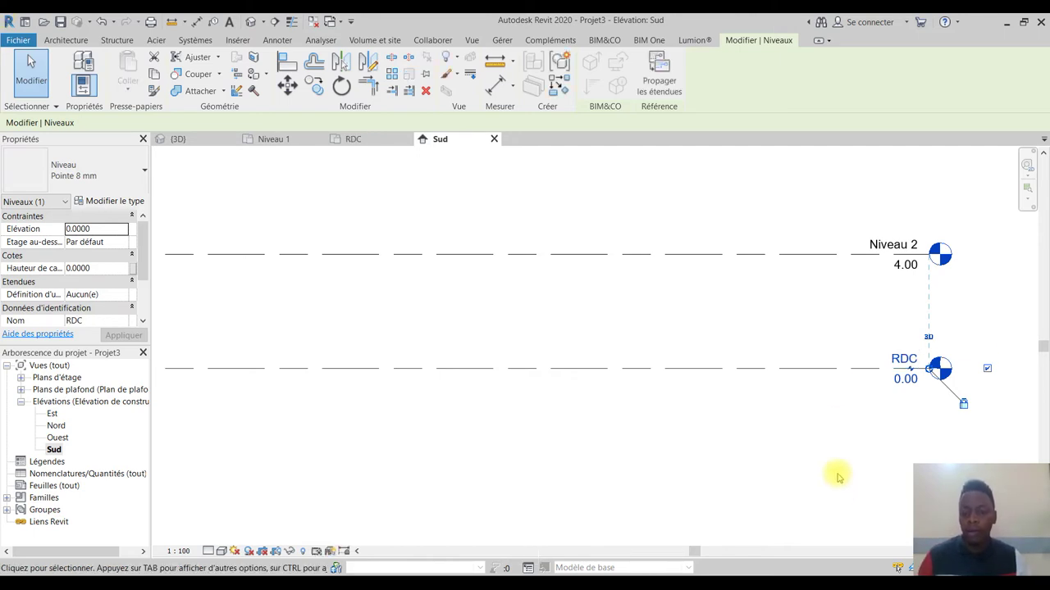
{"action": "left_click", "coordinate": [845, 464]}
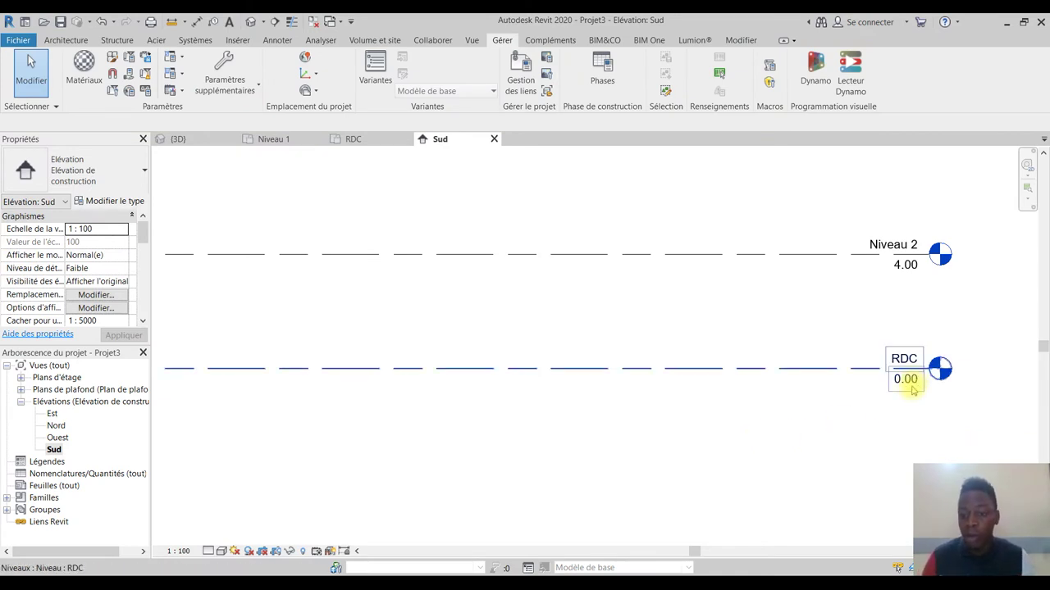
{"action": "scroll", "coordinate": [910, 365], "scroll_direction": "down", "scroll_amount": 1}
{"action": "scroll", "coordinate": [921, 294], "scroll_direction": "up", "scroll_amount": 1}
{"action": "scroll", "coordinate": [925, 297], "scroll_direction": "up", "scroll_amount": 1}
Rename level Niveau 2 to Niveau 1.
{"action": "left_click", "coordinate": [932, 309]}
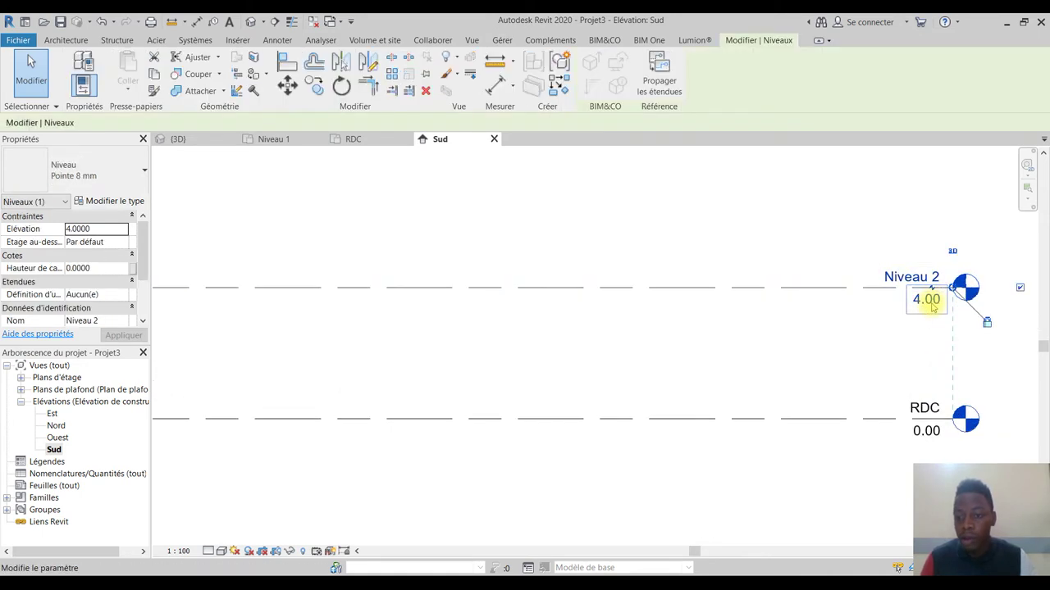
{"action": "left_click", "coordinate": [923, 276]}
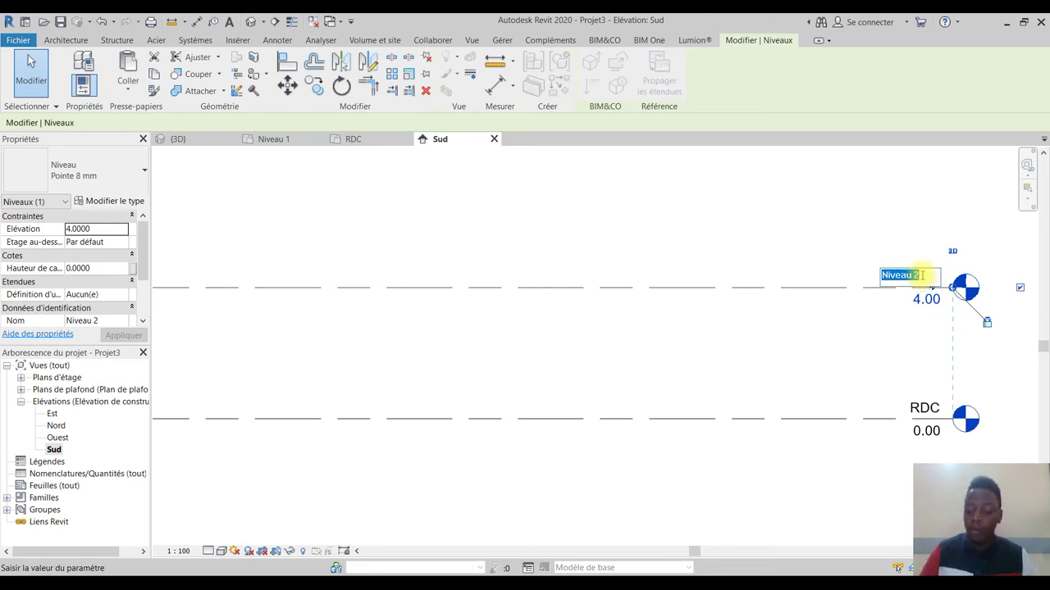
{"action": "key", "text": "Right"}
{"action": "key", "text": "BackSpace"}
{"action": "type", "text": "1"}
{"action": "key", "text": "Return"}
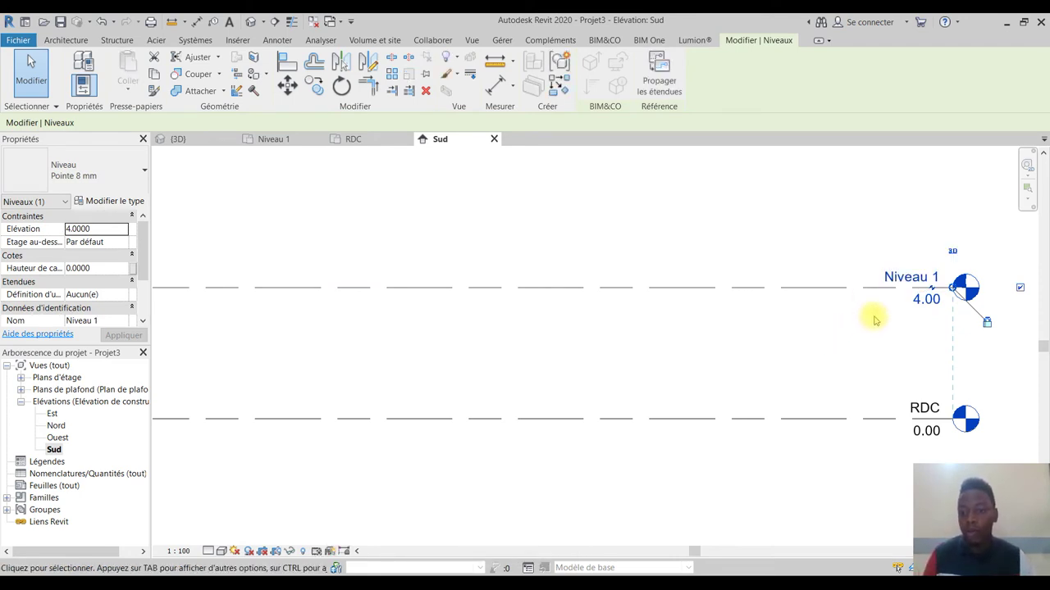
Lower the new Niveau 1 level's elevation from 4.00 to 3.00.
{"action": "left_click", "coordinate": [926, 299]}
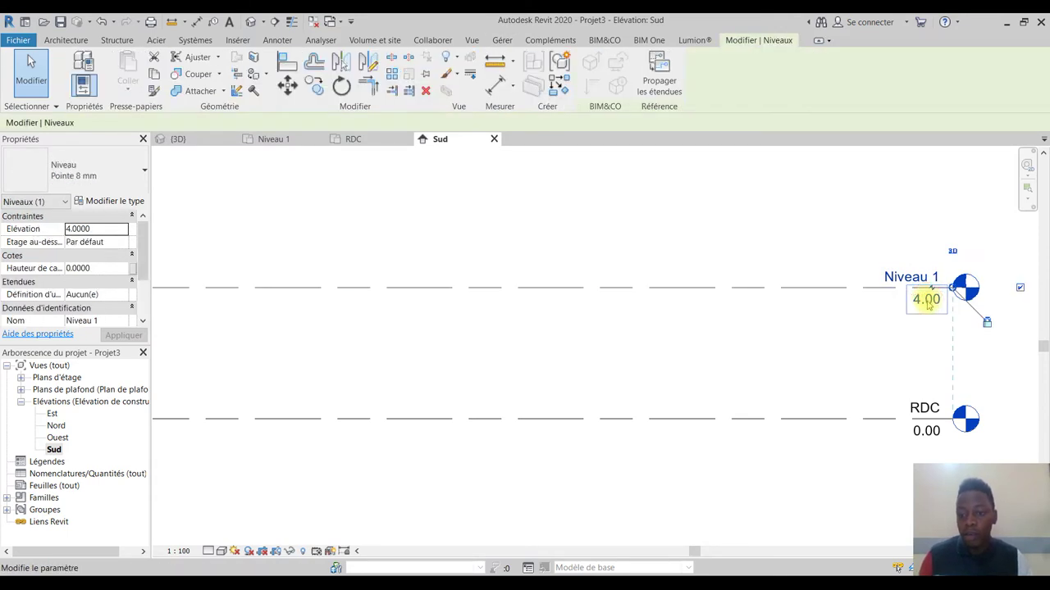
{"action": "left_click", "coordinate": [927, 301]}
{"action": "type", "text": "3"}
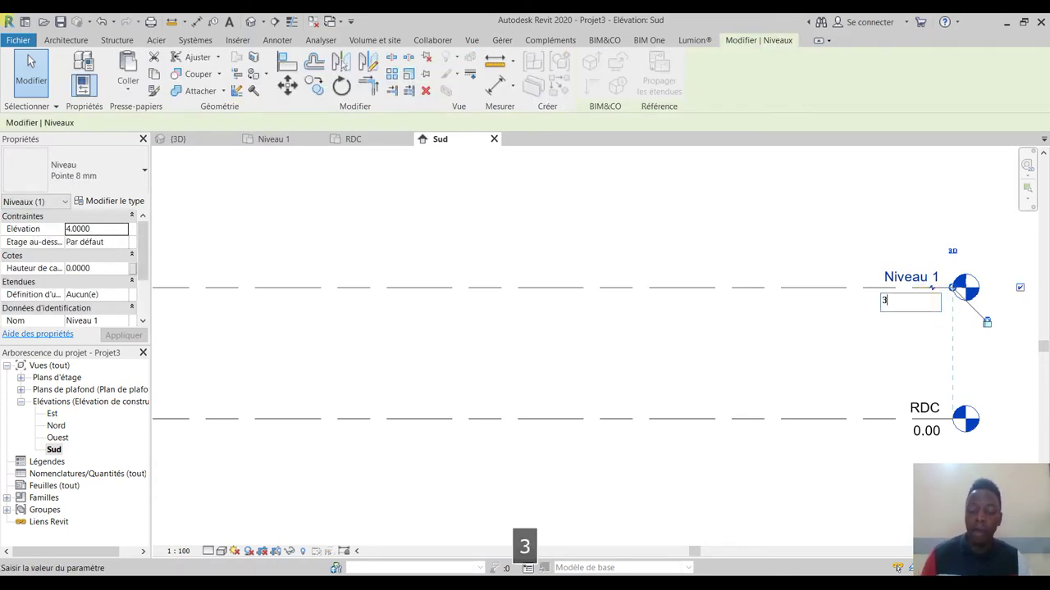
{"action": "left_click", "coordinate": [774, 338]}
{"action": "left_click", "coordinate": [779, 255]}
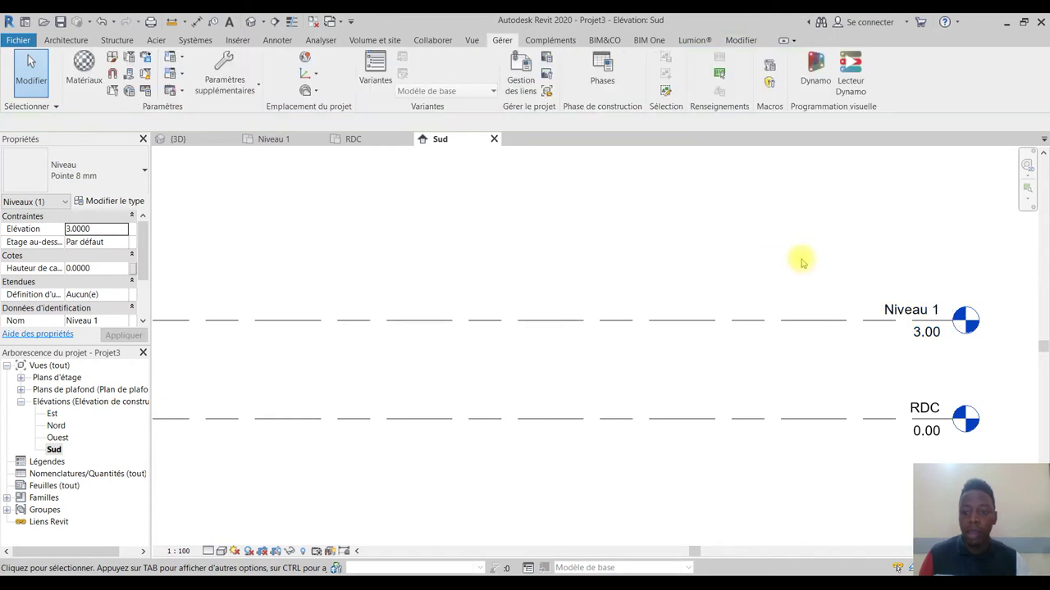
{"action": "scroll", "coordinate": [796, 243], "scroll_direction": "down", "scroll_amount": 2}
{"action": "scroll", "coordinate": [796, 270], "scroll_direction": "down", "scroll_amount": 2}
{"action": "mouse_move", "coordinate": [796, 270]}
{"action": "middle_mouse_down"}
{"action": "mouse_move", "coordinate": [872, 277]}
{"action": "mouse_move", "coordinate": [845, 272]}
{"action": "middle_mouse_up"}
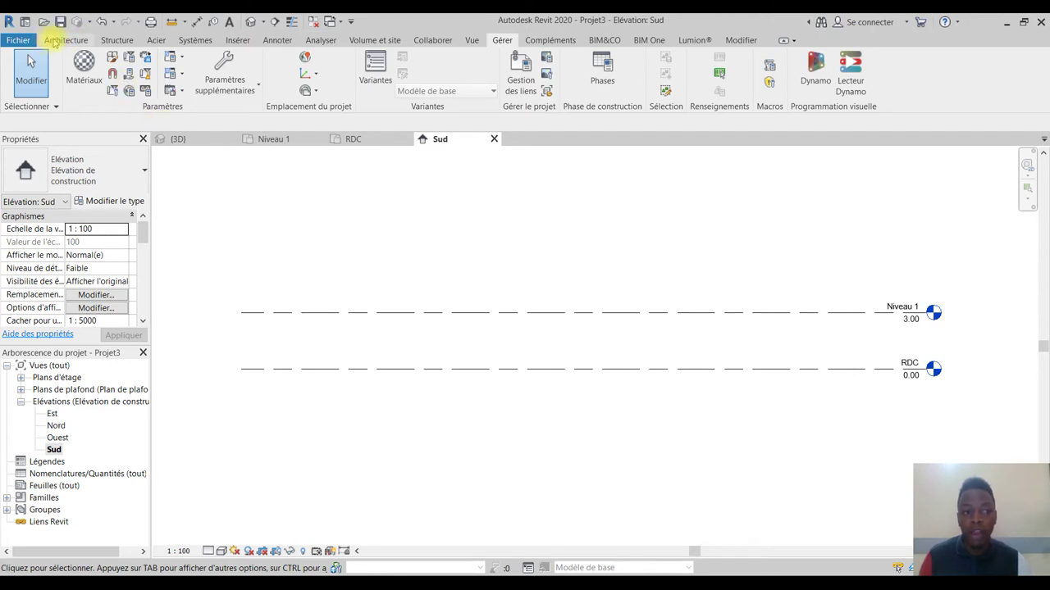
Add a new level 3 m above Niveau 1, at 6.00.
{"action": "left_click", "coordinate": [54, 41]}
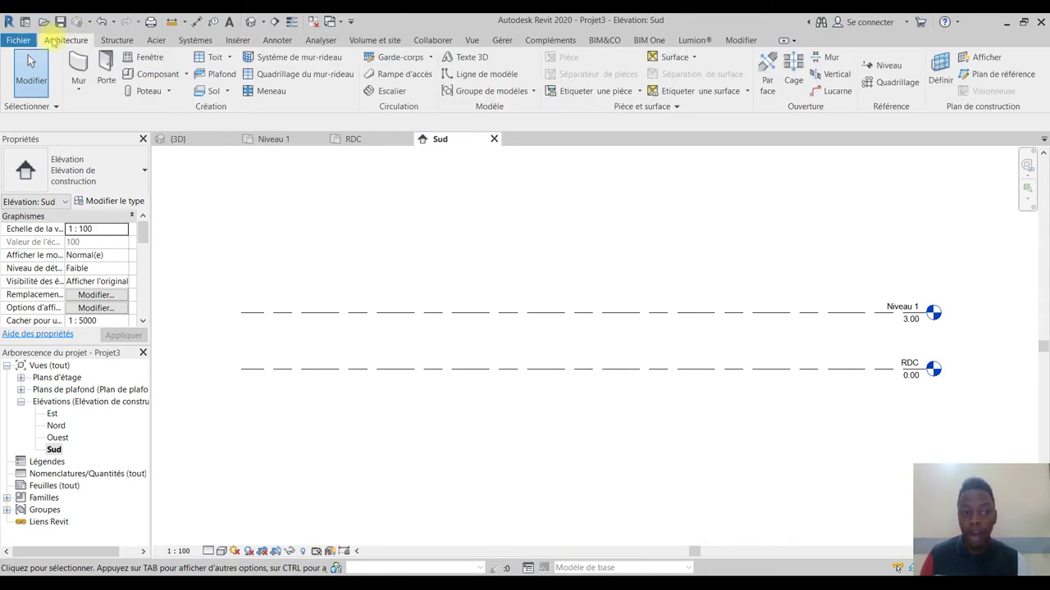
{"action": "left_click", "coordinate": [887, 65]}
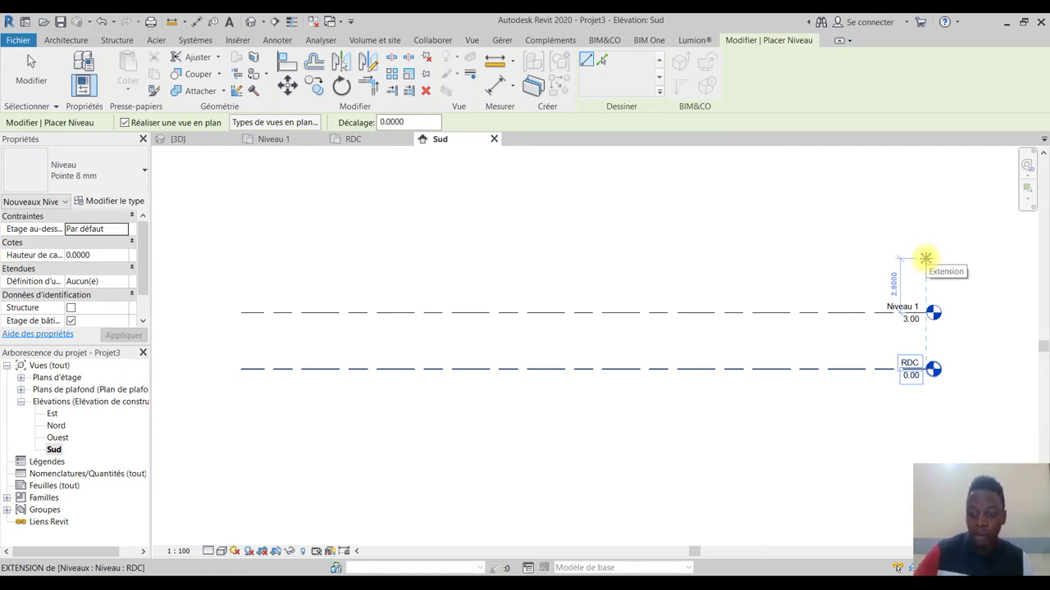
{"action": "type", "text": "3"}
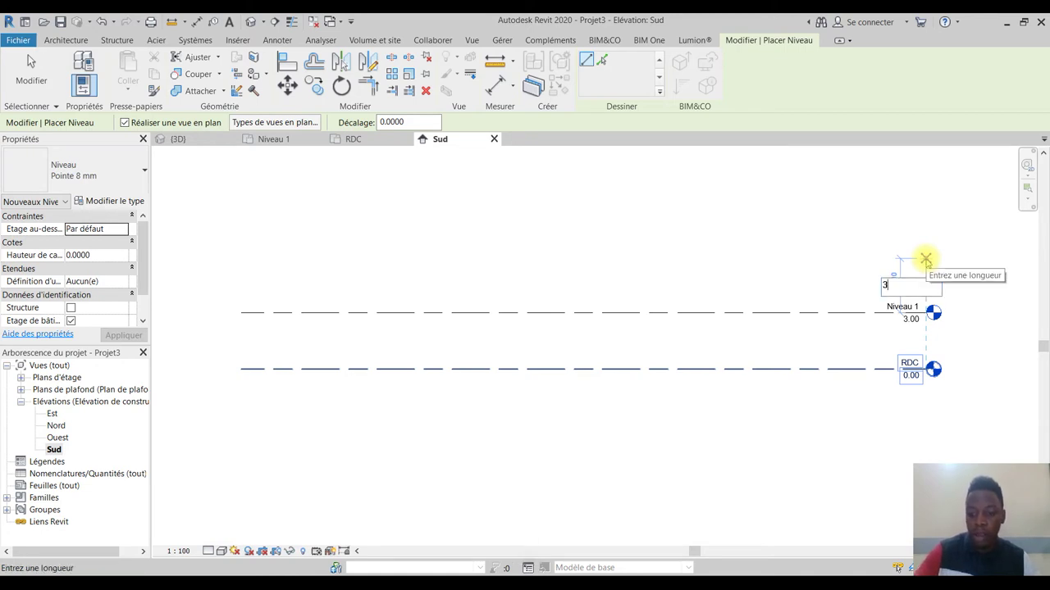
{"action": "key", "text": "Return"}
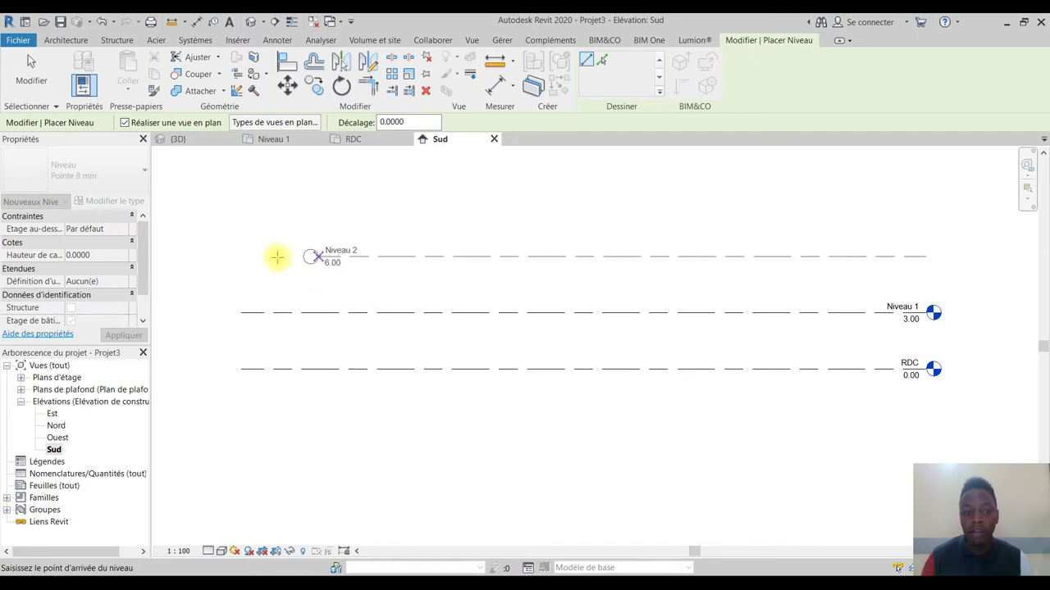
{"action": "left_click", "coordinate": [236, 257]}
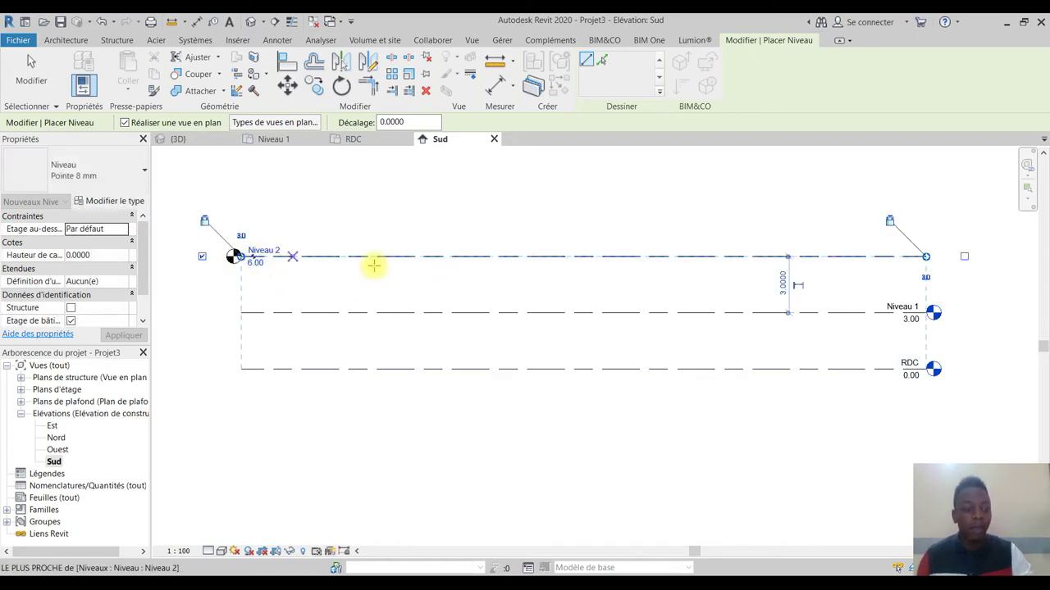
{"action": "key", "text": "Escape"}
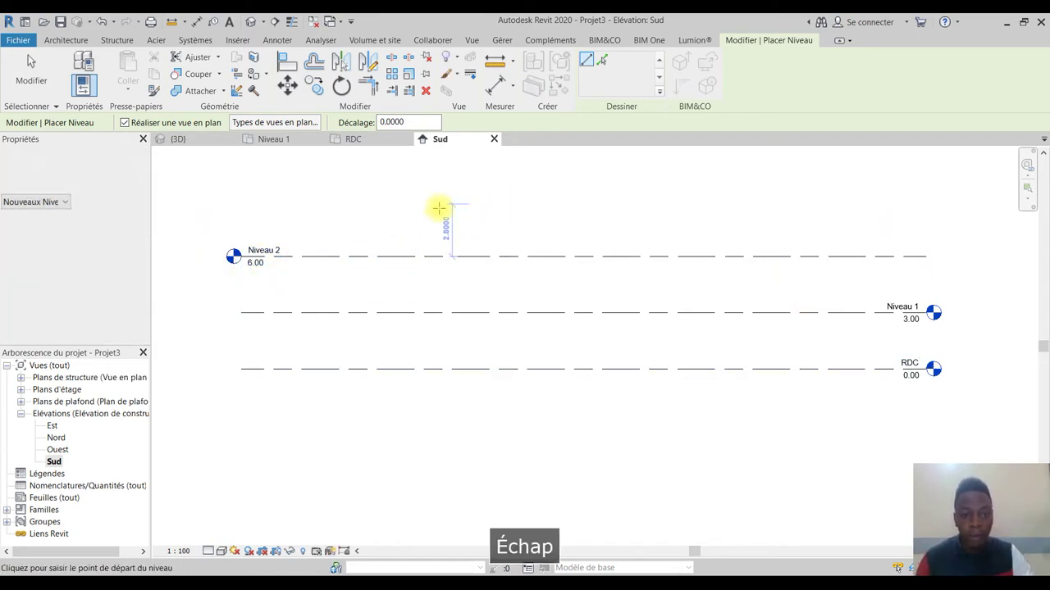
{"action": "key", "text": "Escape"}
{"action": "left_click", "coordinate": [320, 255]}
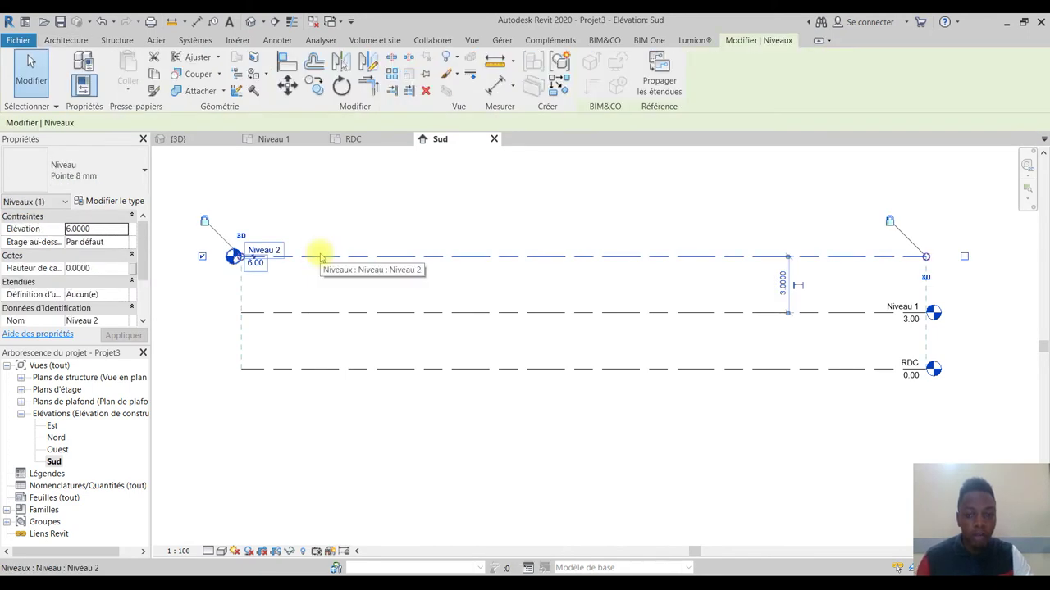
Move the 6.00 level's label bubble from its left end to its right end.
{"action": "left_click", "coordinate": [202, 257]}
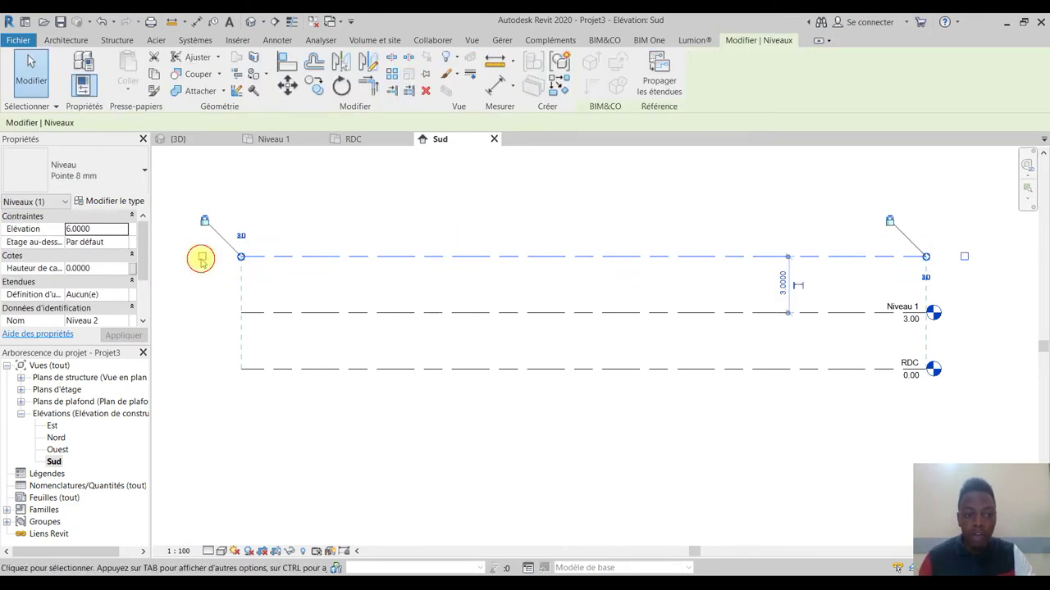
{"action": "left_click", "coordinate": [964, 256]}
{"action": "left_click", "coordinate": [939, 205]}
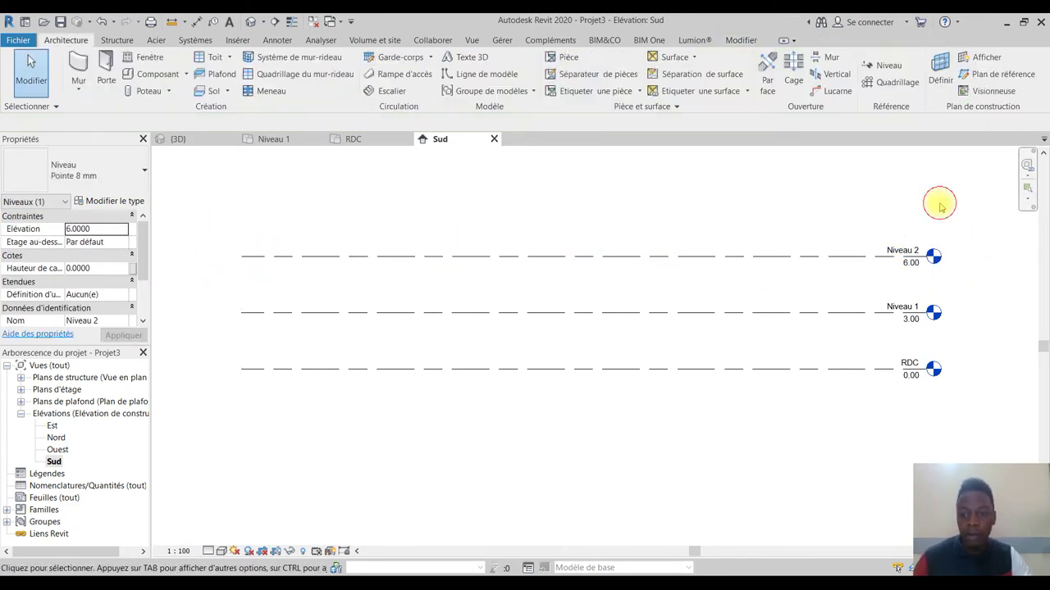
{"action": "left_click", "coordinate": [916, 250]}
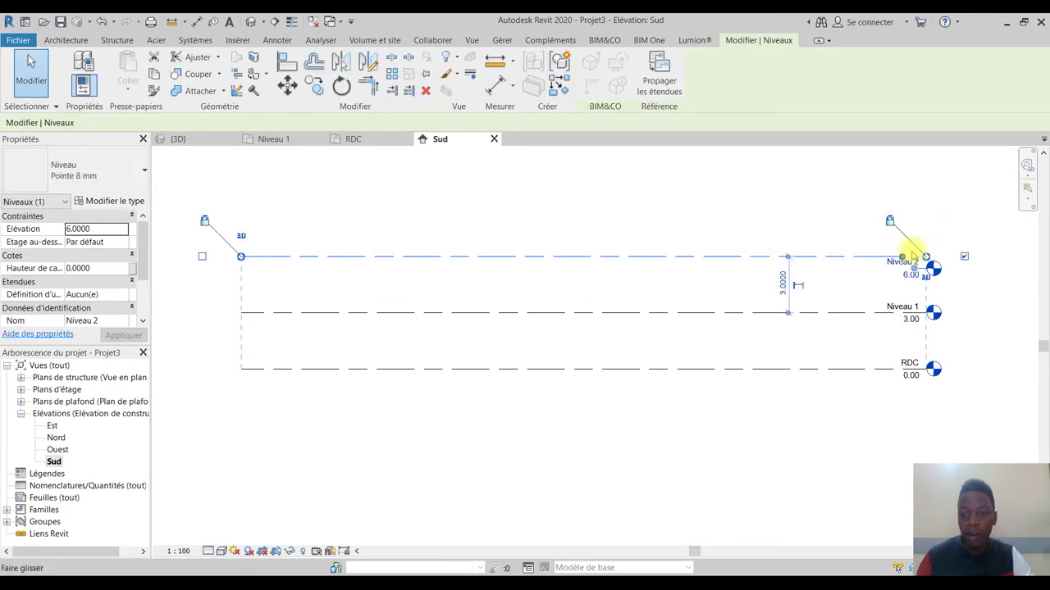
{"action": "left_click", "coordinate": [98, 21]}
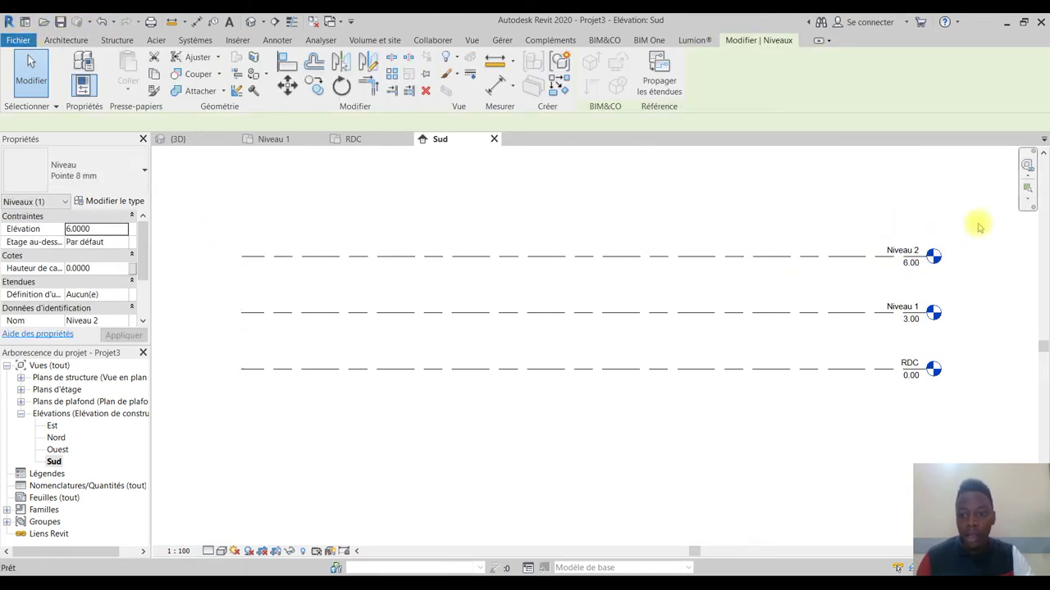
Rename the 6.00 level to TOIT.
{"action": "left_click", "coordinate": [902, 249]}
{"action": "left_click", "coordinate": [903, 251]}
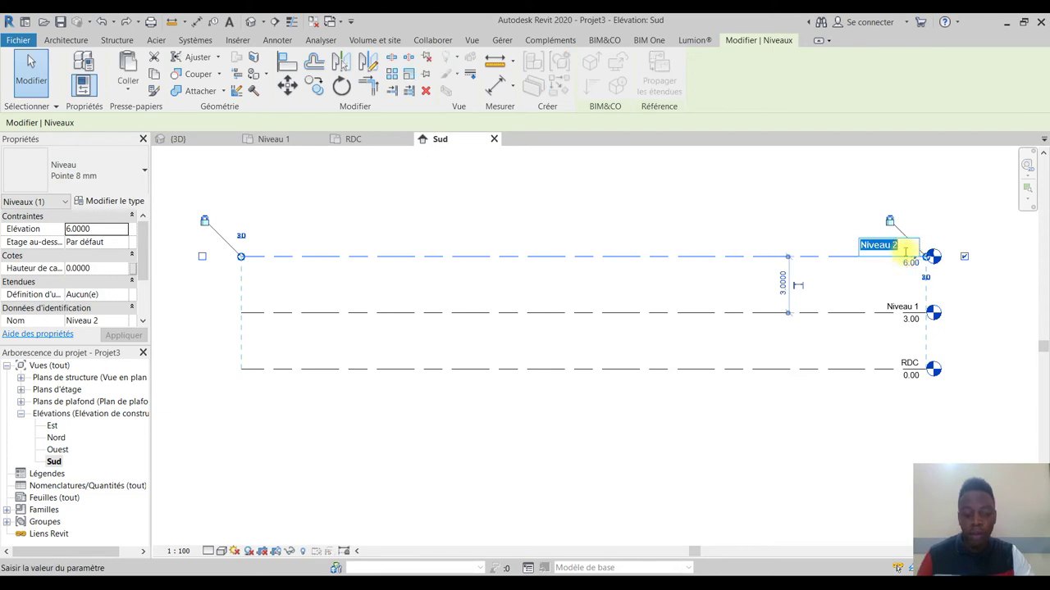
{"action": "type", "text": "TOIT"}
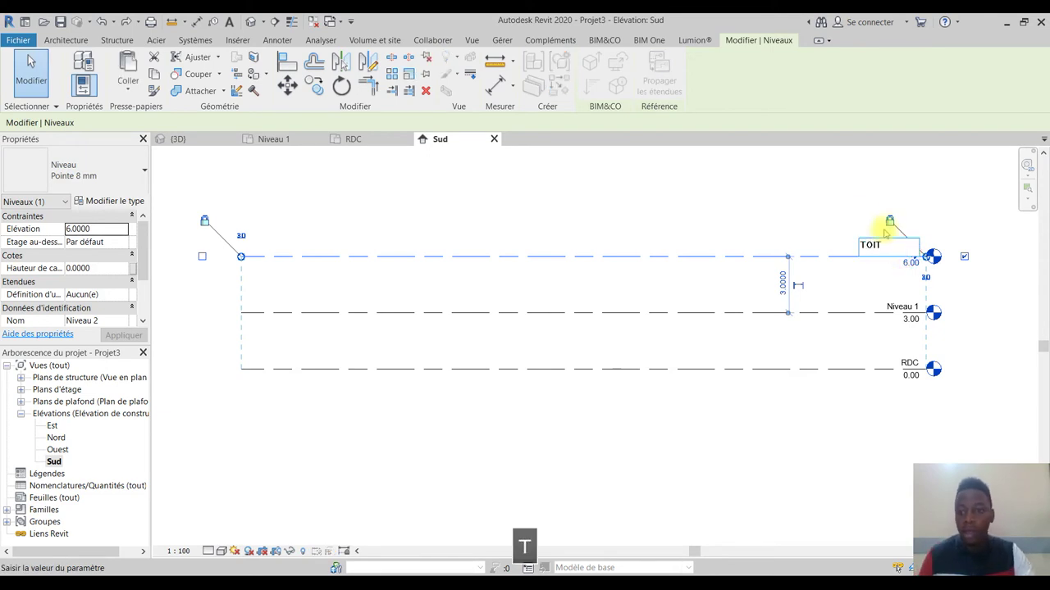
{"action": "left_click", "coordinate": [946, 174]}
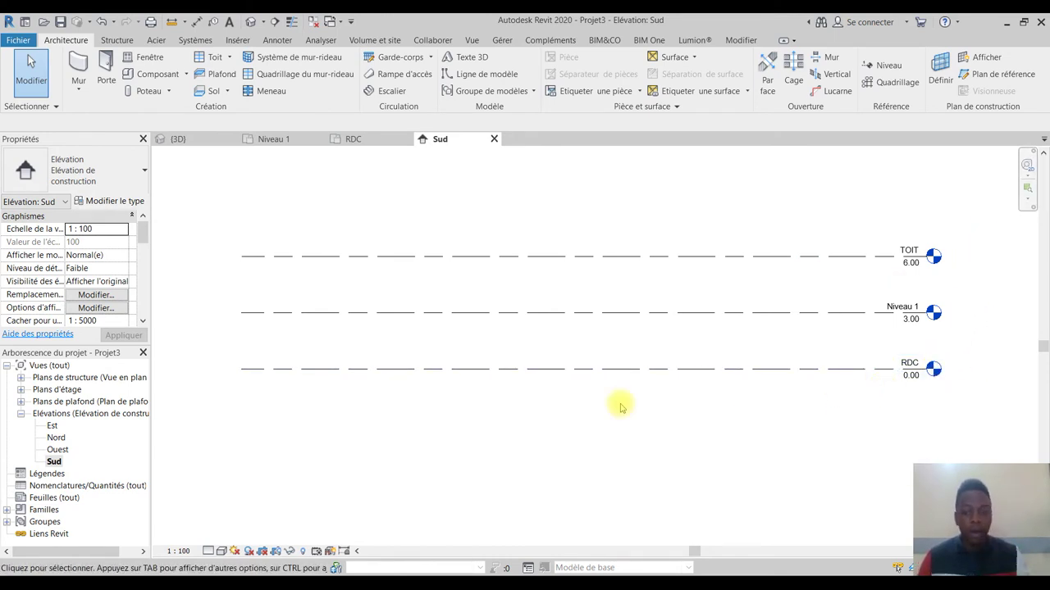
Check levels in the RDC plan, Sud and Ouest elevations, then reopen the RDC floor plan.
{"action": "left_click", "coordinate": [20, 389]}
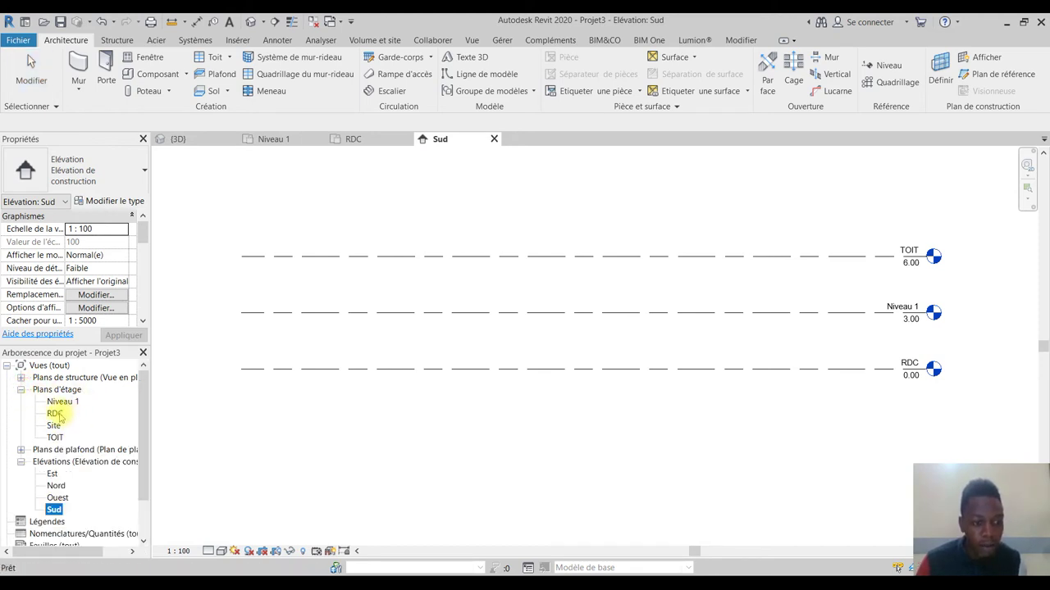
{"action": "double_click", "coordinate": [55, 413]}
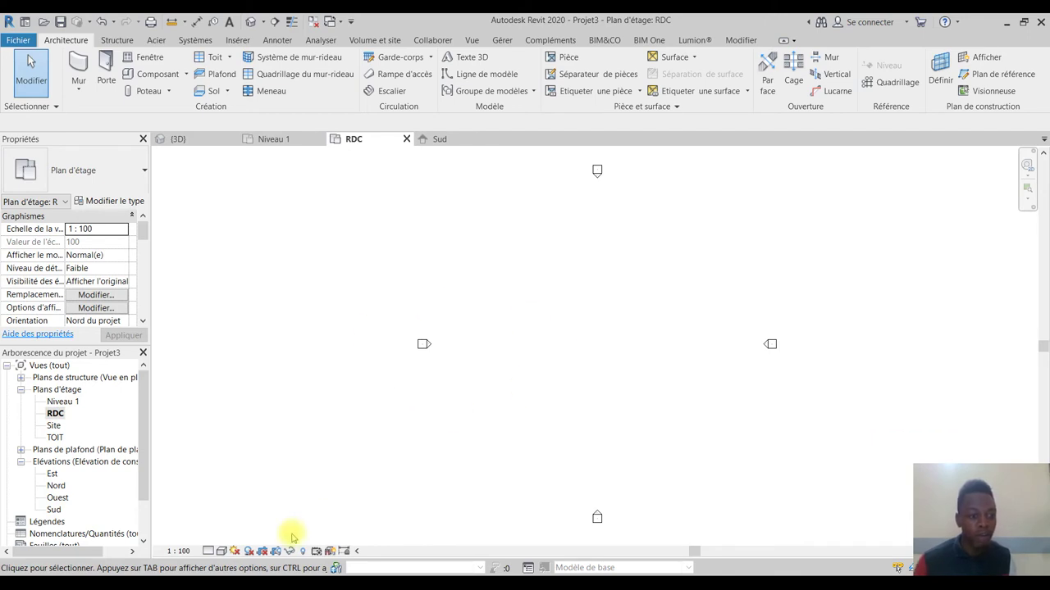
{"action": "left_click", "coordinate": [20, 450]}
{"action": "scroll", "coordinate": [37, 503], "scroll_direction": "down", "scroll_amount": 2}
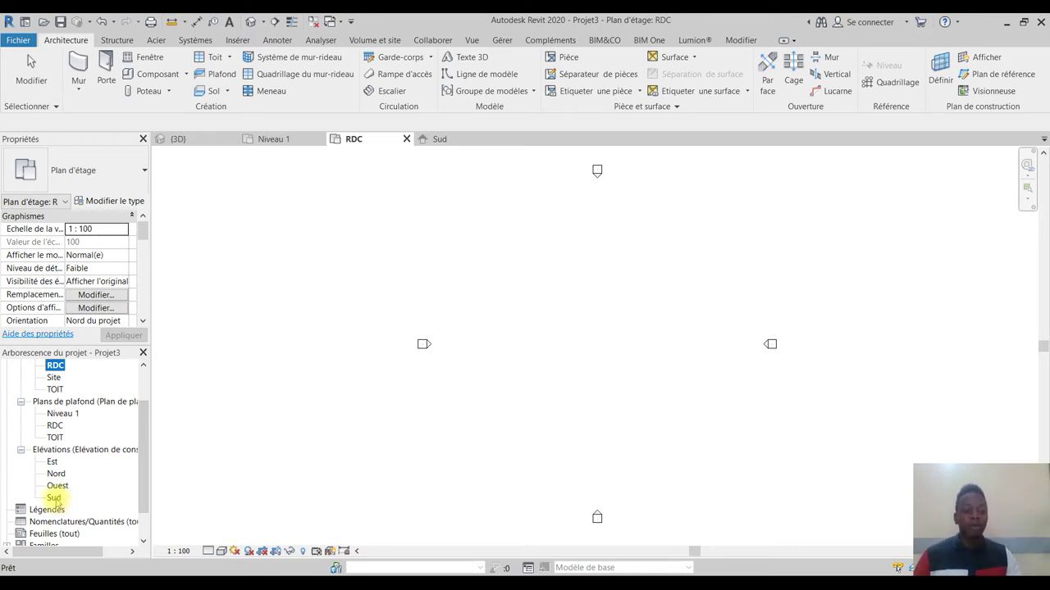
{"action": "double_click", "coordinate": [54, 498]}
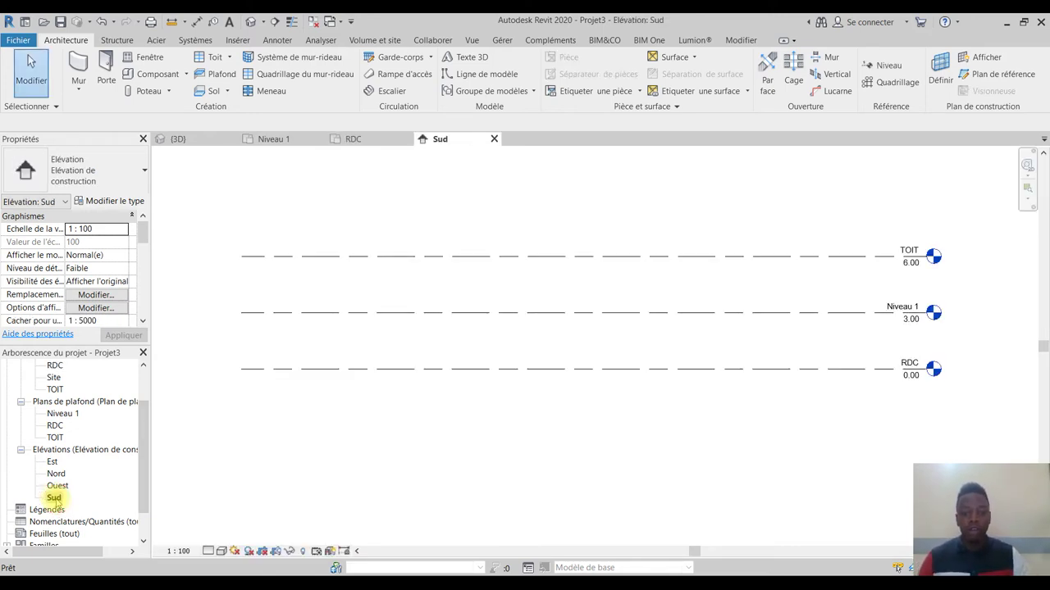
{"action": "double_click", "coordinate": [59, 485]}
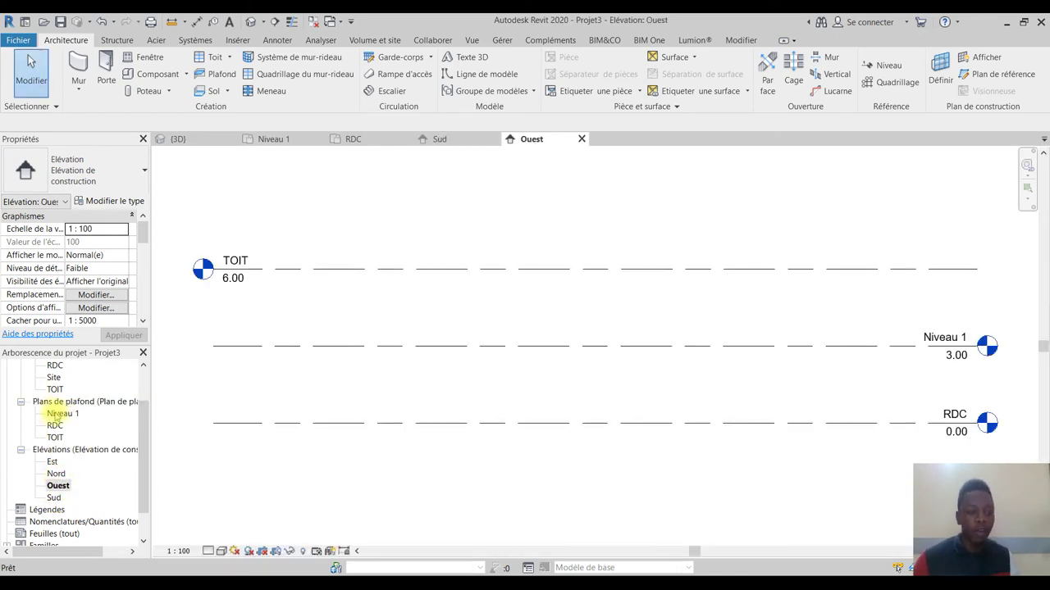
{"action": "scroll", "coordinate": [92, 436], "scroll_direction": "up", "scroll_amount": 2}
{"action": "scroll", "coordinate": [95, 439], "scroll_direction": "up", "scroll_amount": 2}
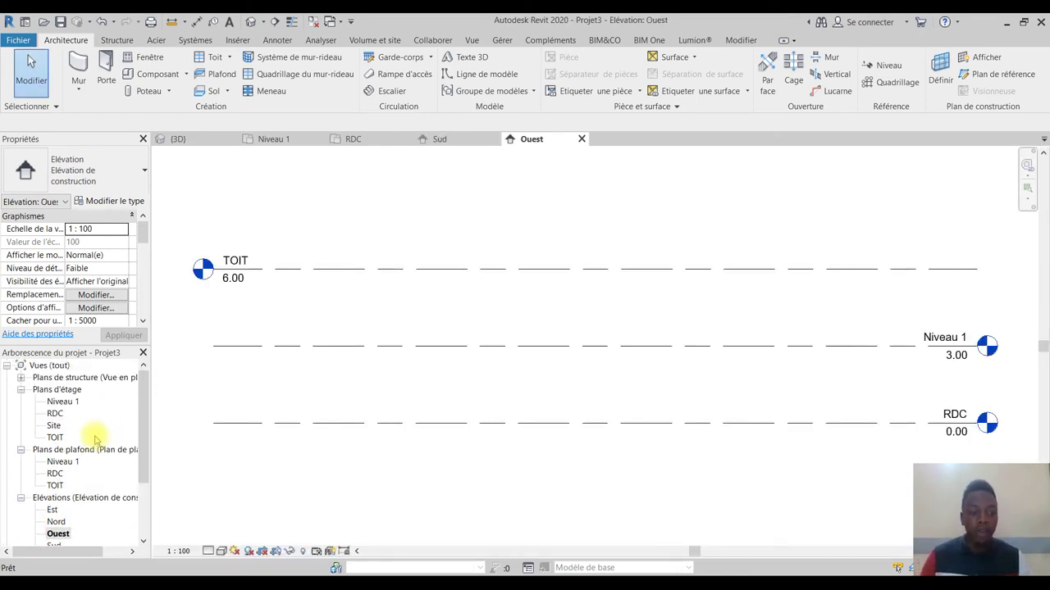
{"action": "double_click", "coordinate": [59, 415]}
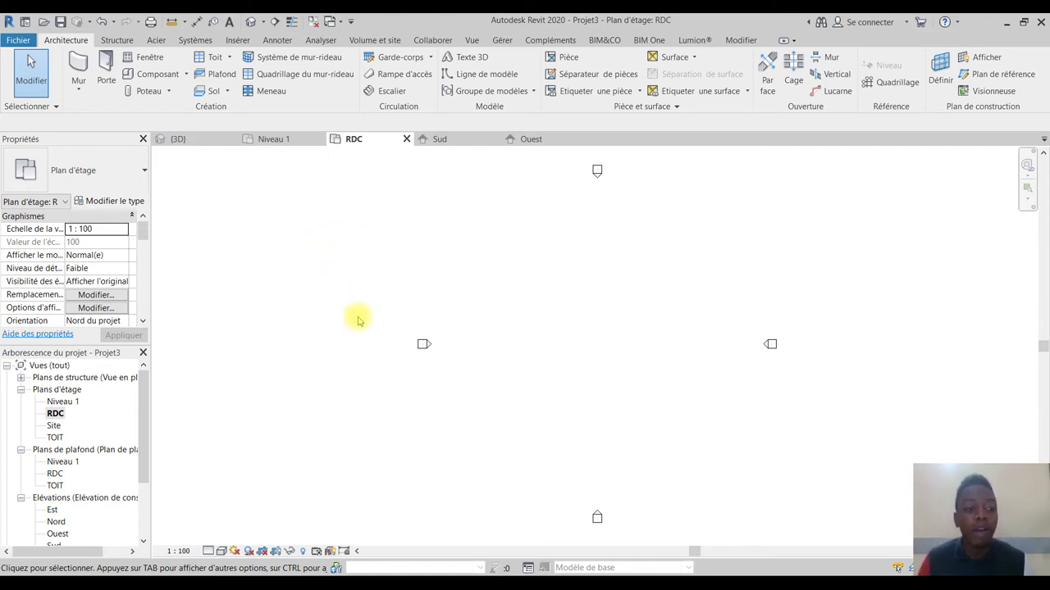
Start a topographic surface from Volume et site on the RDC plan and place its first point.
{"action": "left_click", "coordinate": [228, 91]}
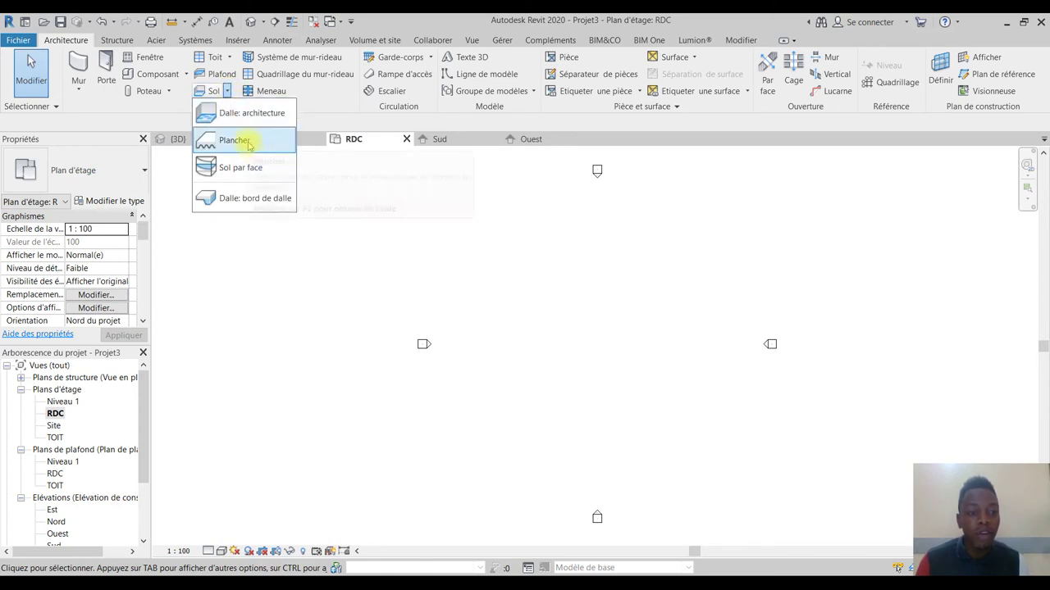
{"action": "left_click", "coordinate": [387, 43]}
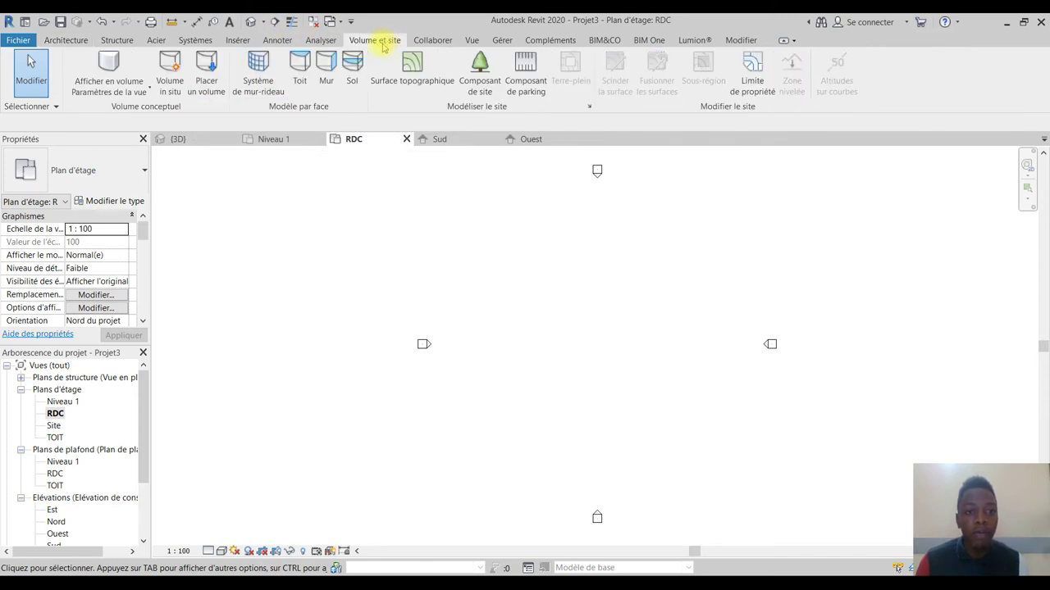
{"action": "left_click", "coordinate": [406, 68]}
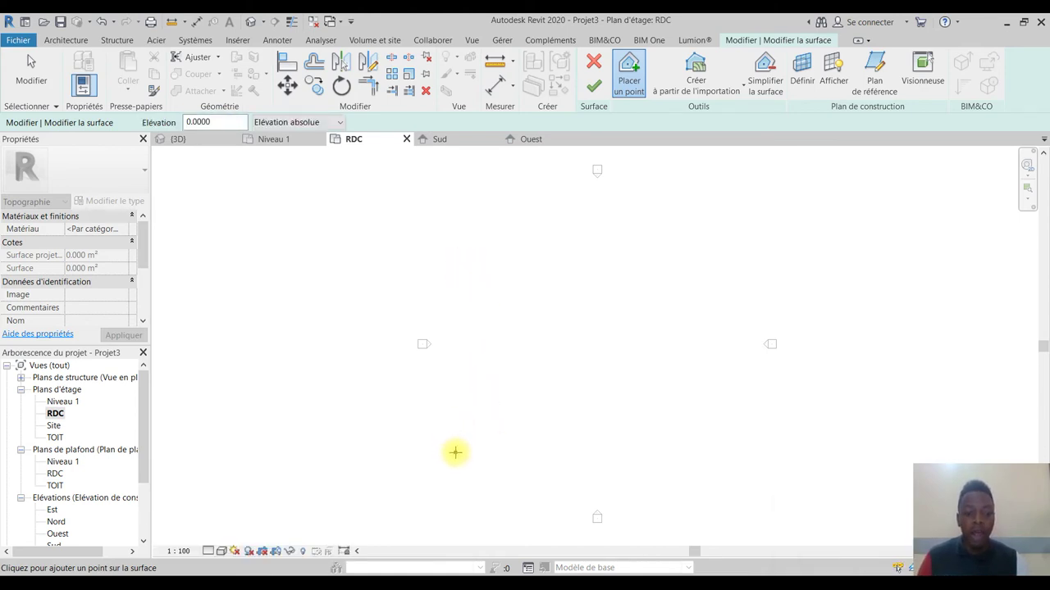
{"action": "left_click", "coordinate": [756, 453]}
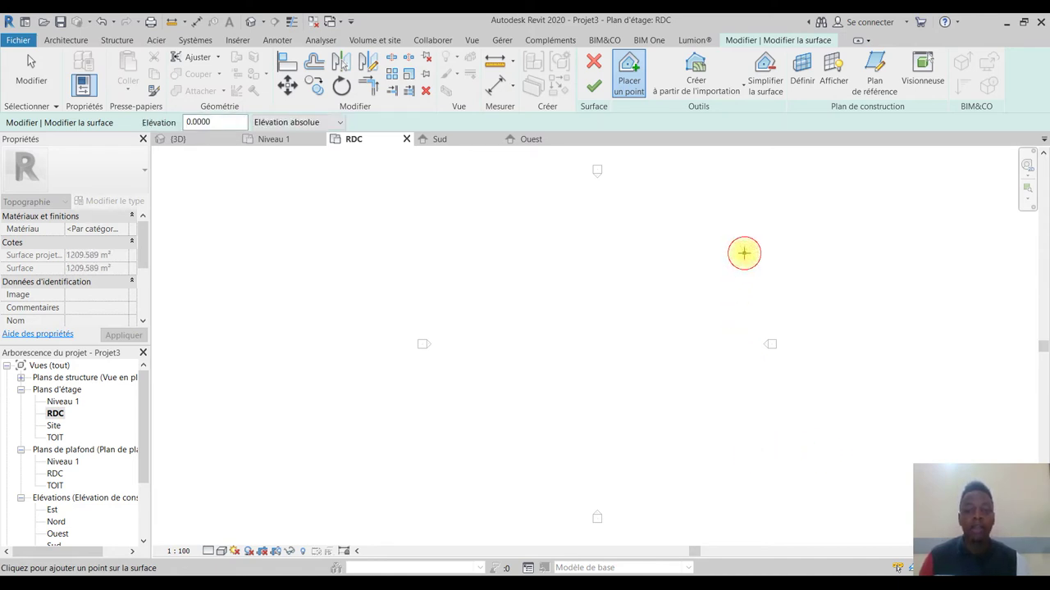
Set the view to the Réaliste visual style with Élevé detail level.
{"action": "left_click", "coordinate": [221, 551]}
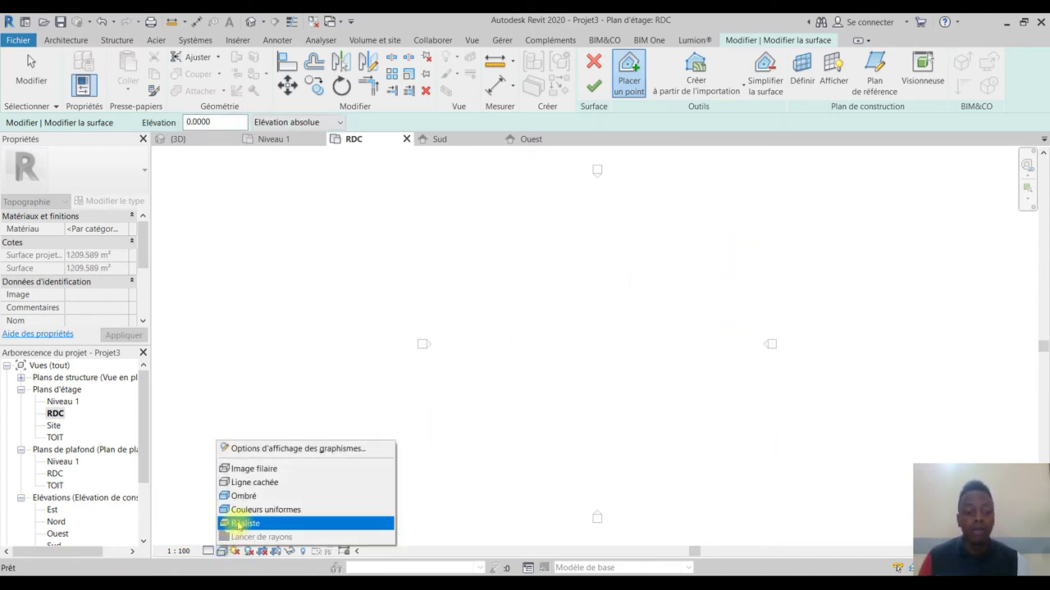
{"action": "left_click", "coordinate": [238, 523]}
{"action": "left_click", "coordinate": [208, 551]}
{"action": "left_click", "coordinate": [218, 537]}
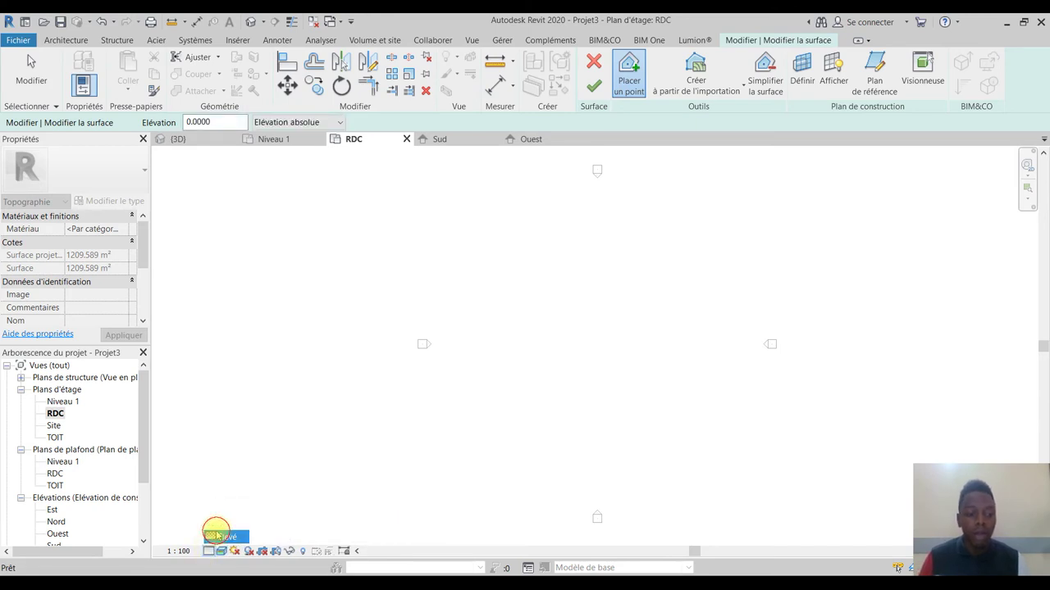
Place another topography point and finish the 1209.589 m² topographic surface.
{"action": "left_click", "coordinate": [569, 210]}
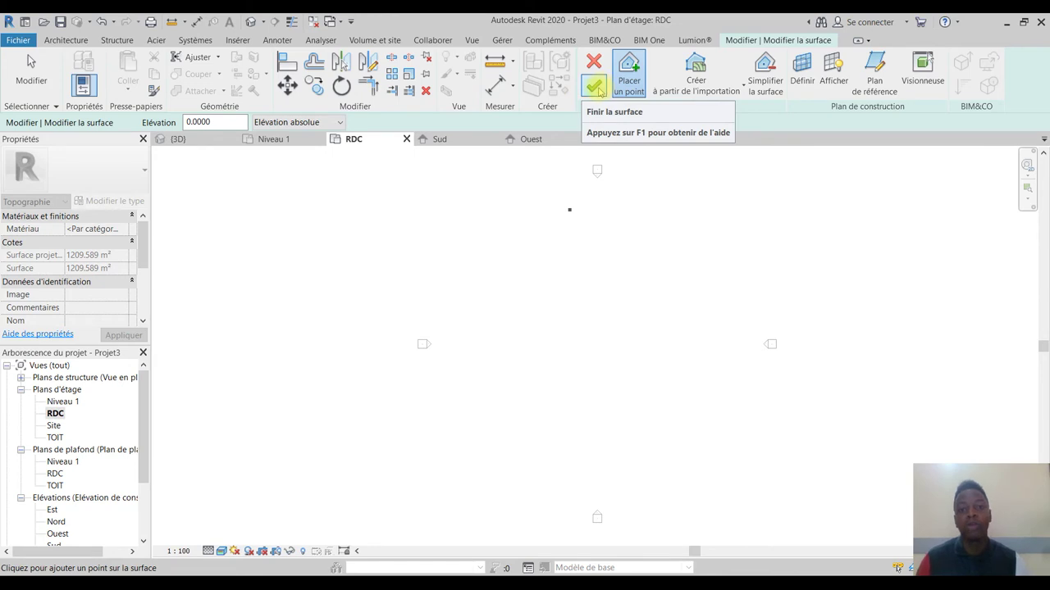
{"action": "left_click", "coordinate": [599, 89]}
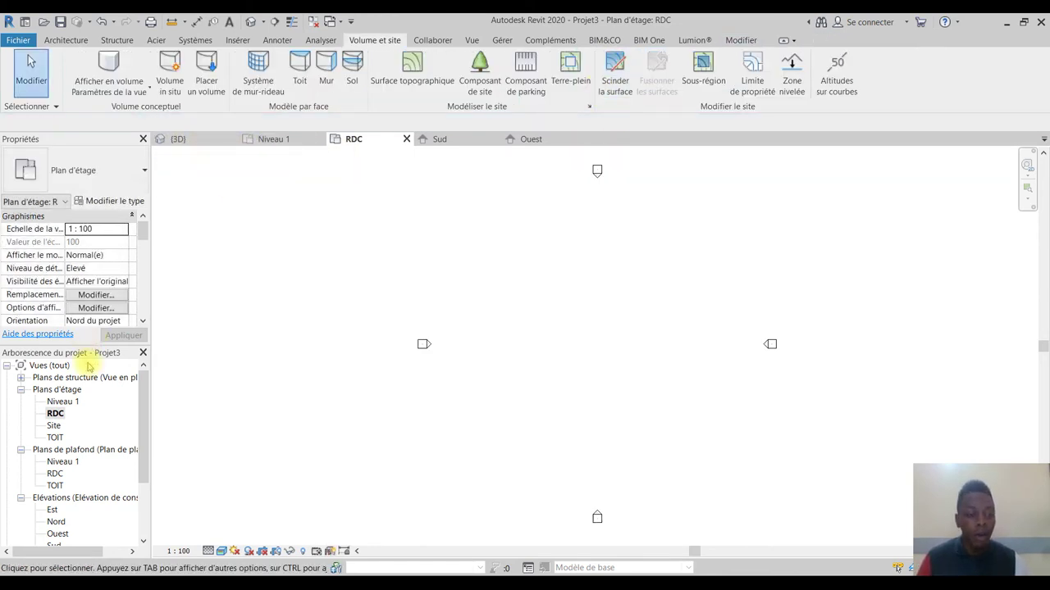
{"action": "left_click", "coordinate": [472, 40]}
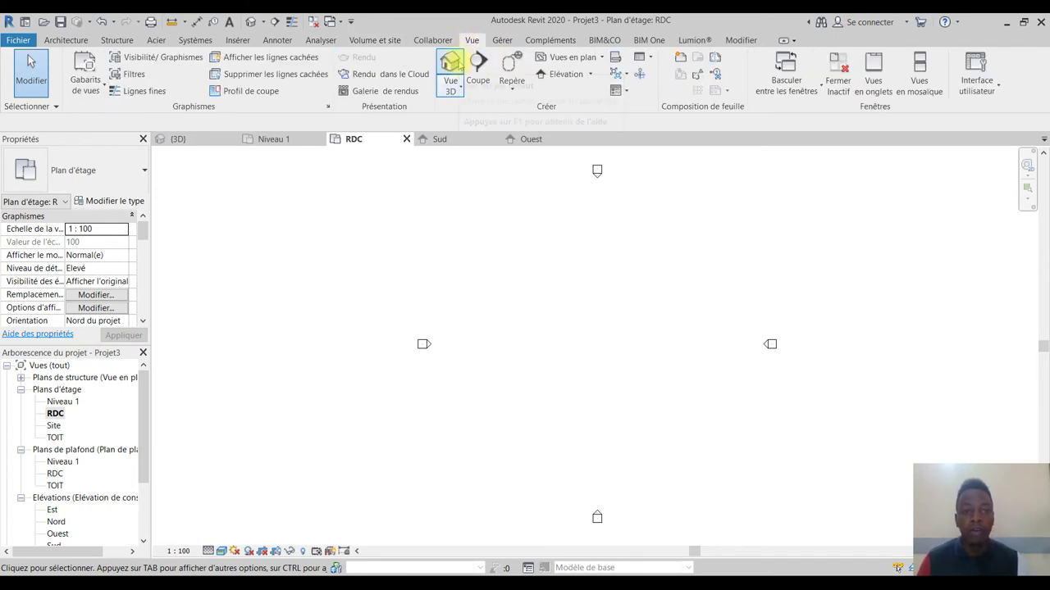
Open the default 3D view and orbit it to see the three levels and the flat topography.
{"action": "left_click", "coordinate": [450, 62]}
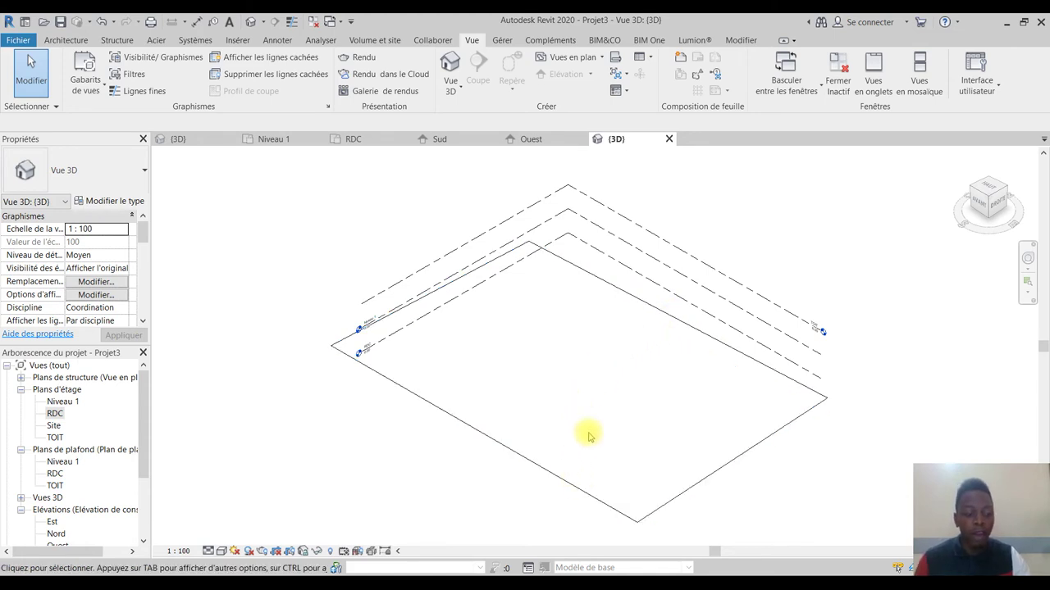
{"action": "mouse_move", "coordinate": [605, 445]}
{"action": "middle_mouse_down", "text": "shift"}
{"action": "mouse_move", "coordinate": [628, 438]}
{"action": "mouse_move", "coordinate": [572, 401]}
{"action": "mouse_move", "coordinate": [569, 413]}
{"action": "mouse_move", "coordinate": [595, 421]}
{"action": "mouse_move", "coordinate": [590, 431]}
{"action": "mouse_move", "coordinate": [602, 435]}
{"action": "mouse_move", "coordinate": [588, 424]}
{"action": "mouse_move", "coordinate": [607, 422]}
{"action": "middle_mouse_up", "text": "shift"}
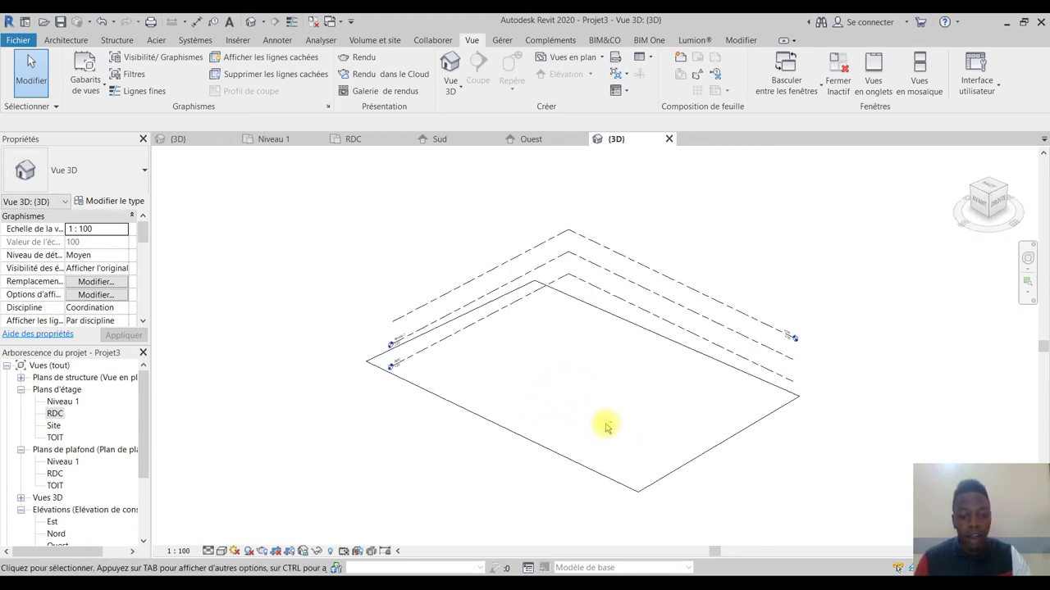
{"action": "middle_click_drag", "start_coordinate": [585, 440], "coordinate": [585, 429], "text": "shift"}
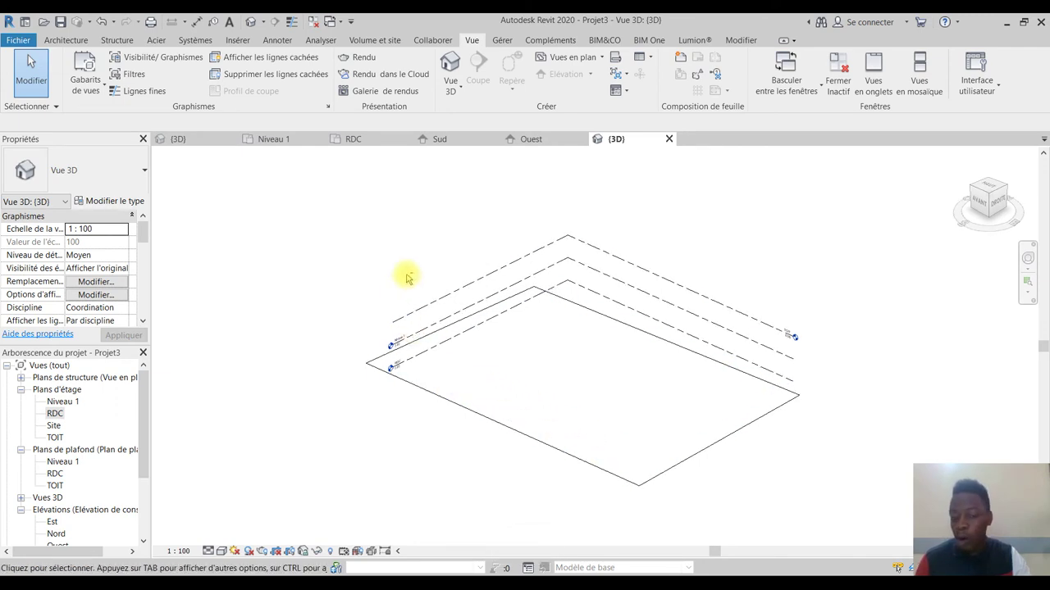
{"action": "mouse_move", "coordinate": [515, 410]}
{"action": "middle_mouse_down", "text": "shift"}
{"action": "mouse_move", "coordinate": [524, 366]}
{"action": "mouse_move", "coordinate": [569, 398]}
{"action": "mouse_move", "coordinate": [509, 431]}
{"action": "mouse_move", "coordinate": [520, 364]}
{"action": "mouse_move", "coordinate": [542, 425]}
{"action": "mouse_move", "coordinate": [581, 401]}
{"action": "mouse_move", "coordinate": [532, 349]}
{"action": "mouse_move", "coordinate": [501, 405]}
{"action": "mouse_move", "coordinate": [518, 431]}
{"action": "middle_mouse_up", "text": "shift"}
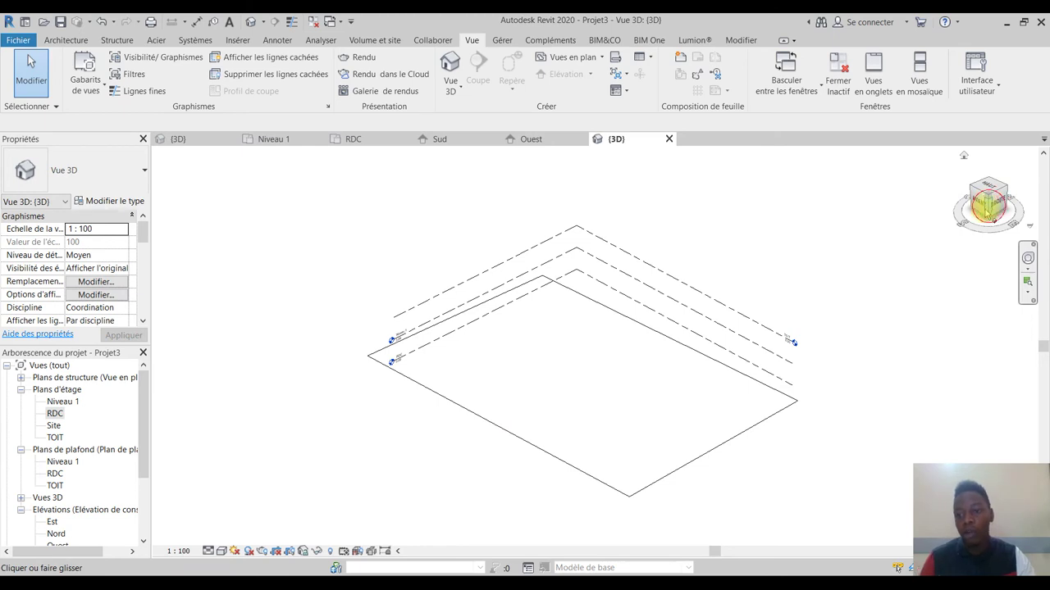
{"action": "left_click_drag", "start_coordinate": [986, 212], "coordinate": [994, 218]}
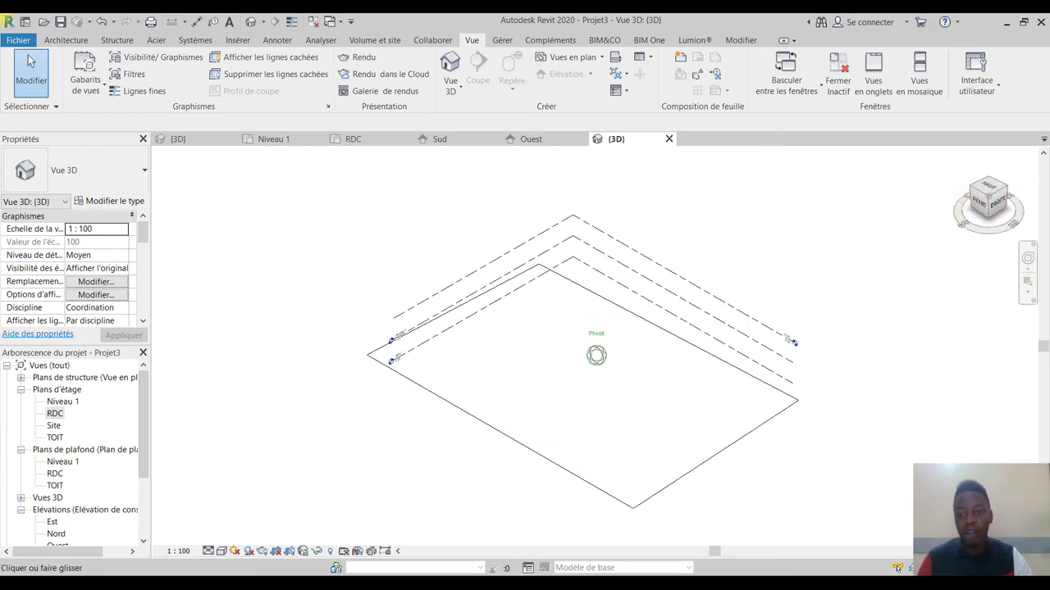
{"action": "mouse_move", "coordinate": [656, 368]}
{"action": "middle_mouse_down", "text": "shift"}
{"action": "mouse_move", "coordinate": [628, 345]}
{"action": "mouse_move", "coordinate": [578, 349]}
{"action": "mouse_move", "coordinate": [648, 368]}
{"action": "mouse_move", "coordinate": [650, 382]}
{"action": "middle_mouse_up", "text": "shift"}
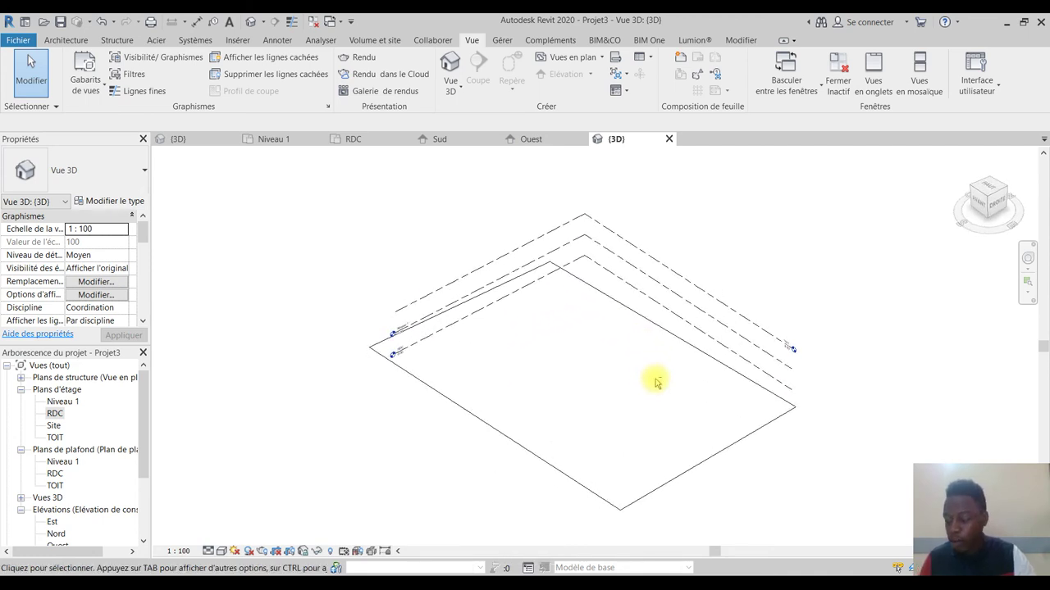
{"action": "mouse_move", "coordinate": [660, 384]}
{"action": "middle_mouse_down", "text": "shift"}
{"action": "mouse_move", "coordinate": [708, 319]}
{"action": "mouse_move", "coordinate": [682, 413]}
{"action": "mouse_move", "coordinate": [639, 344]}
{"action": "mouse_move", "coordinate": [715, 356]}
{"action": "mouse_move", "coordinate": [565, 347]}
{"action": "middle_mouse_up", "text": "shift"}
{"action": "scroll", "coordinate": [520, 375], "scroll_direction": "up", "scroll_amount": 2}
Select and then deselect the topographic surface in the 3D view.
{"action": "scroll", "coordinate": [492, 386], "scroll_direction": "up", "scroll_amount": 2}
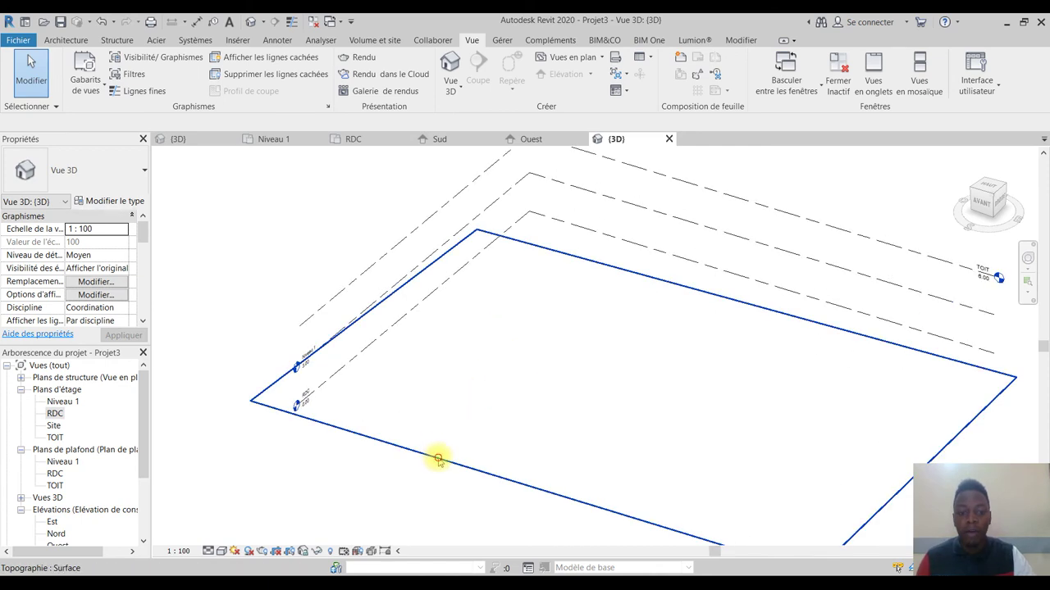
{"action": "left_click", "coordinate": [436, 460]}
{"action": "left_click", "coordinate": [311, 537]}
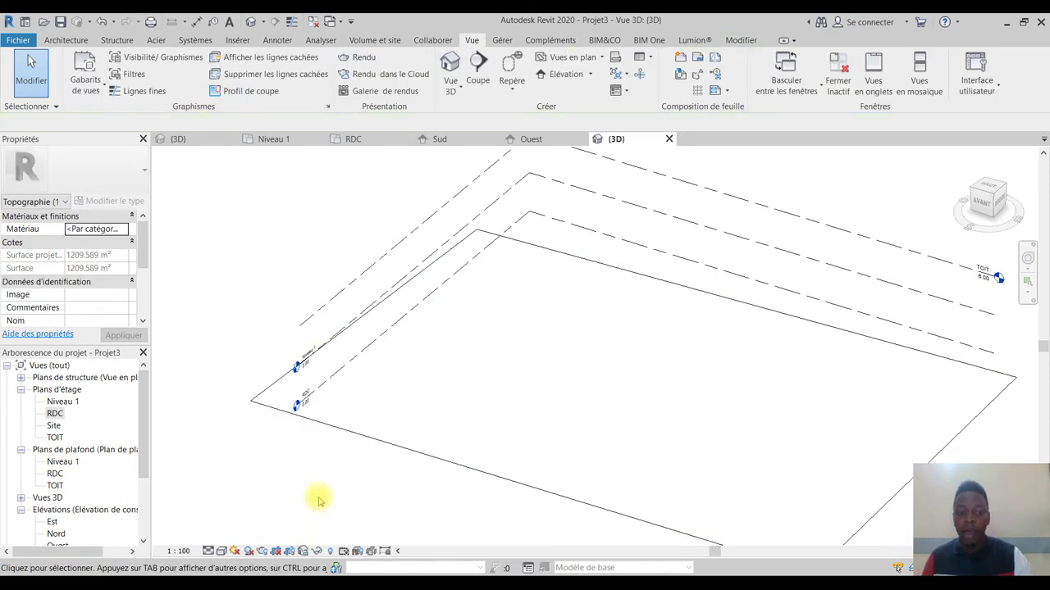
{"action": "scroll", "coordinate": [328, 484], "scroll_direction": "down", "scroll_amount": 1}
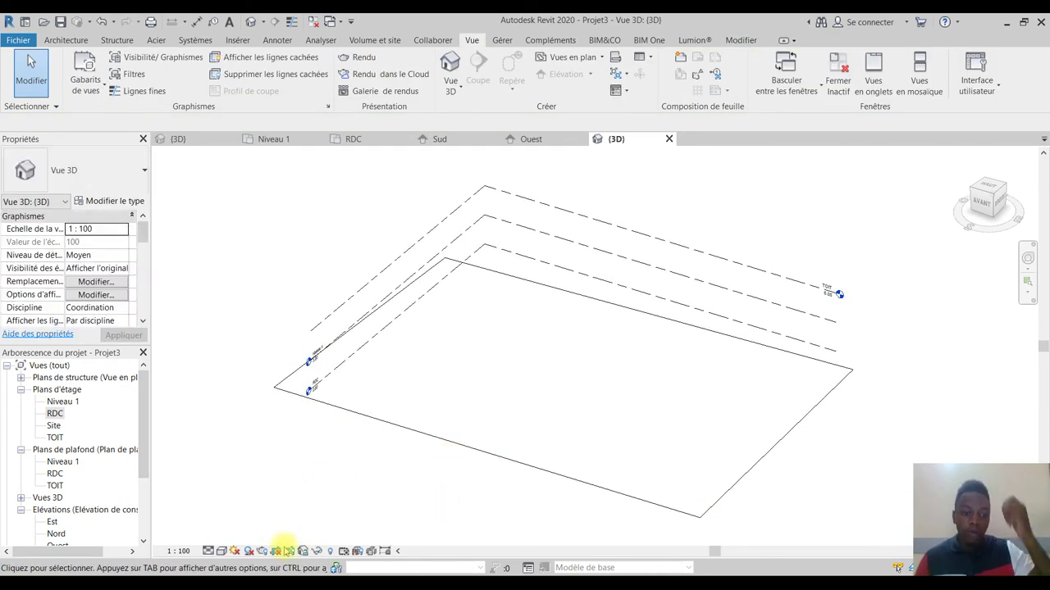
Set the 3D view to Réaliste style with Élevé detail, then select the topography.
{"action": "left_click", "coordinate": [221, 552]}
{"action": "left_click", "coordinate": [221, 551]}
{"action": "left_click", "coordinate": [223, 554]}
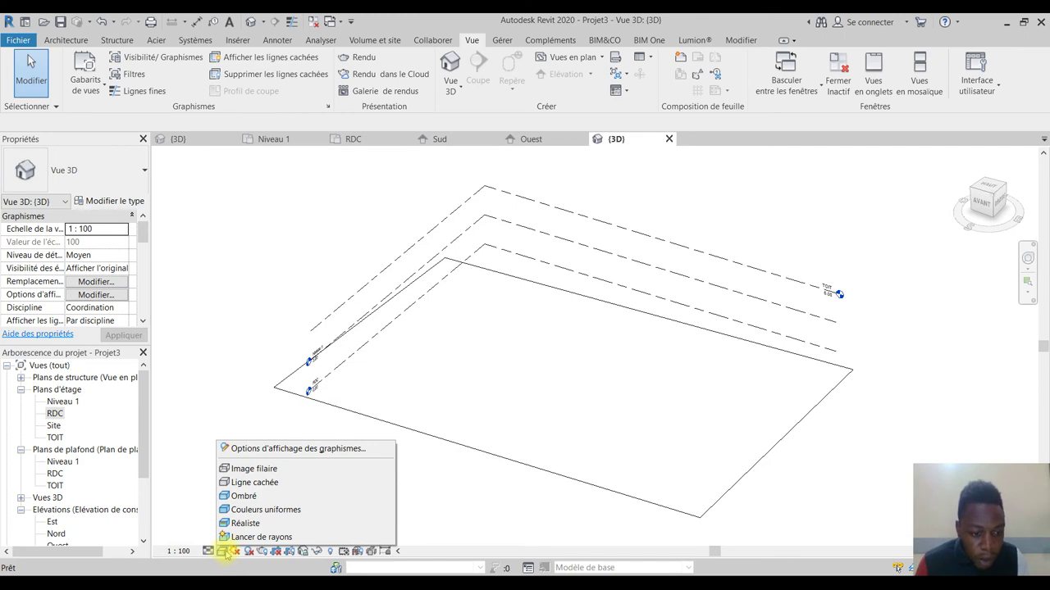
{"action": "left_click", "coordinate": [244, 523]}
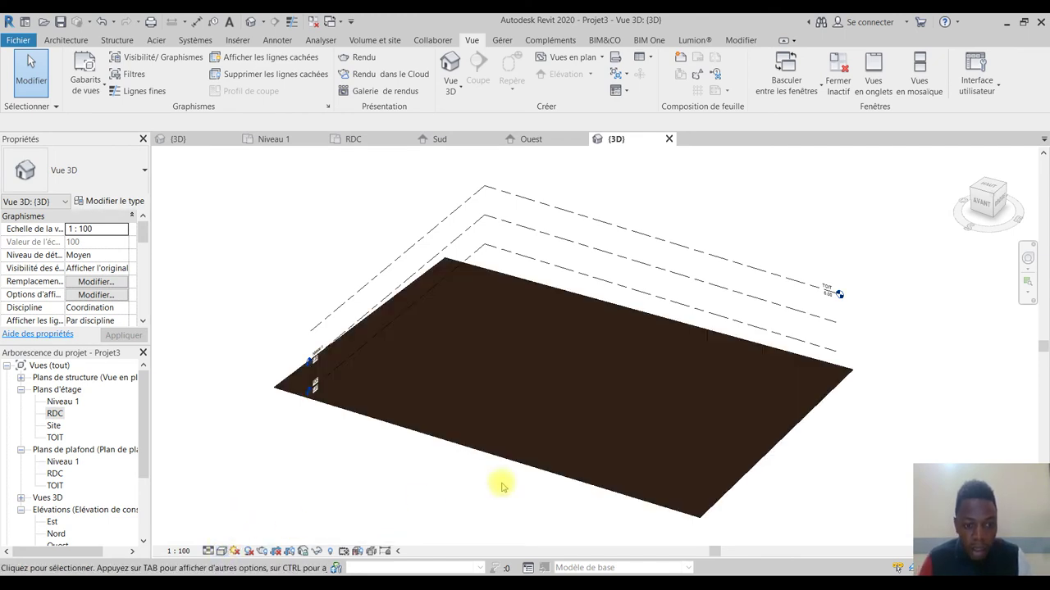
{"action": "left_click", "coordinate": [209, 552]}
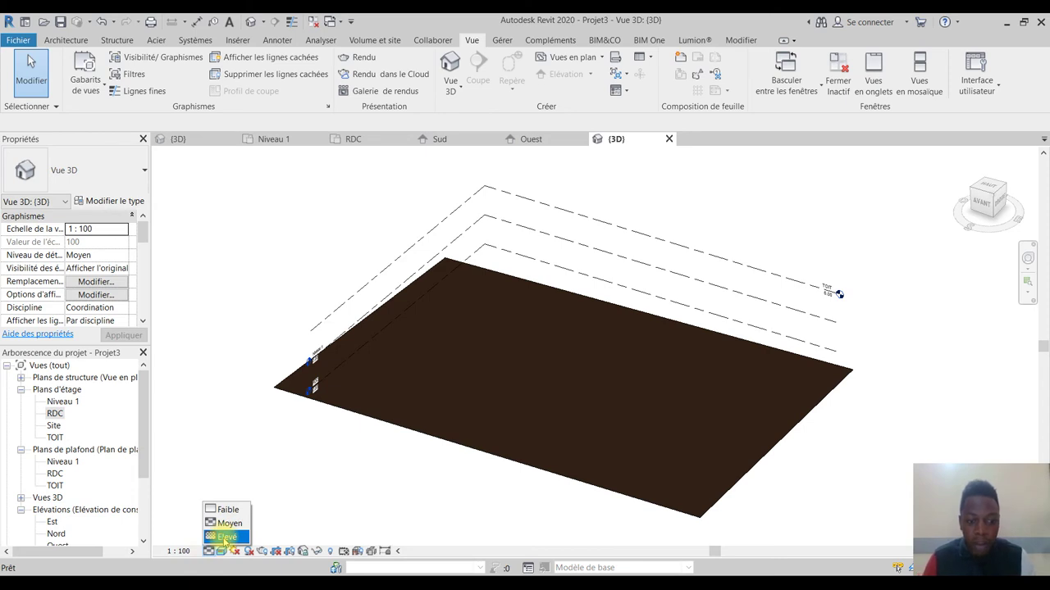
{"action": "left_click", "coordinate": [223, 537]}
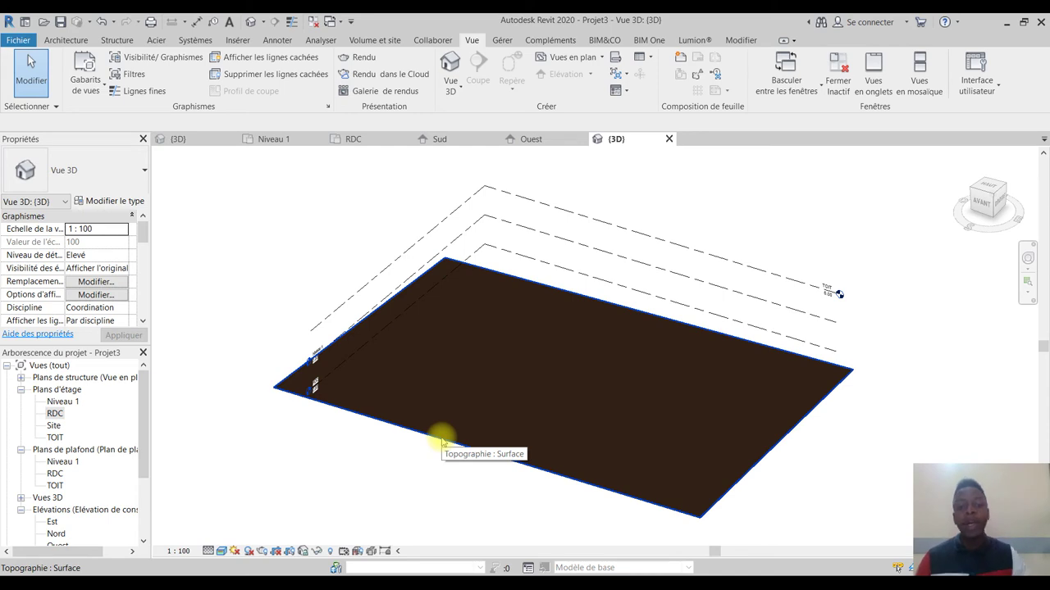
{"action": "left_click", "coordinate": [440, 438]}
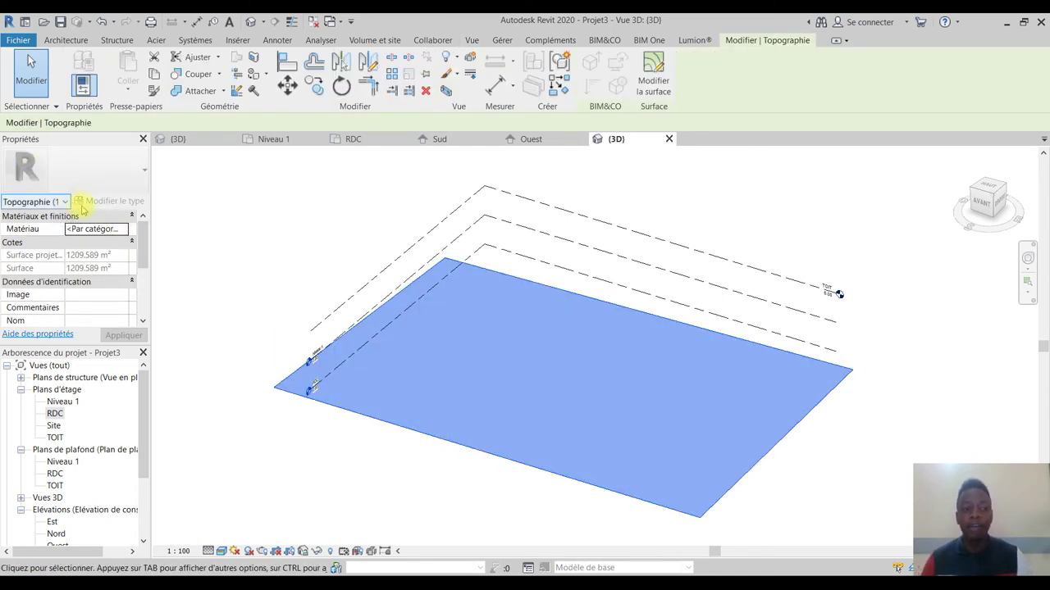
{"action": "left_click", "coordinate": [268, 235]}
{"action": "left_click", "coordinate": [365, 416]}
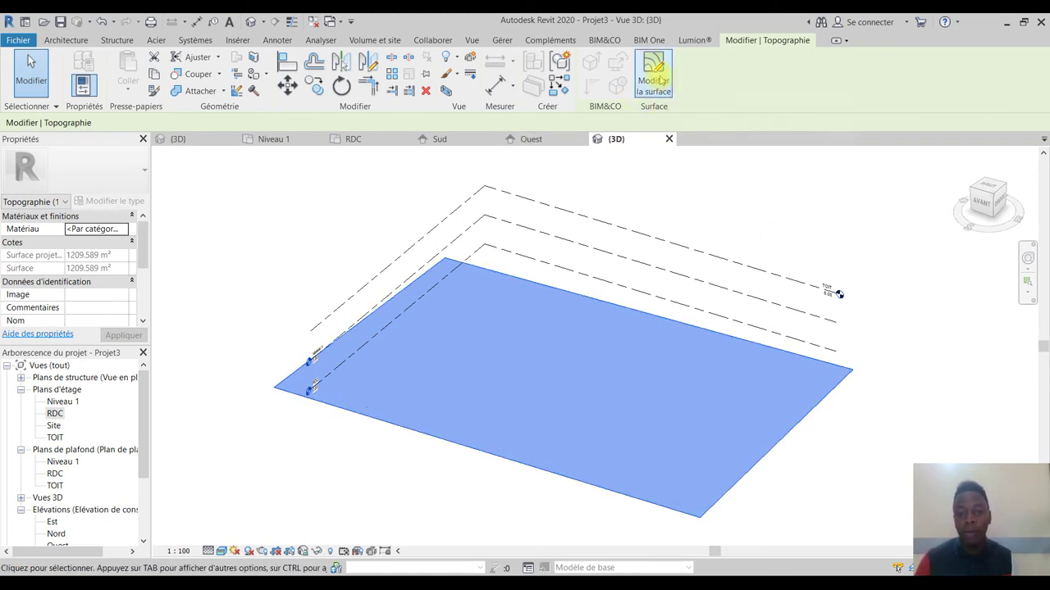
{"action": "left_click", "coordinate": [859, 237]}
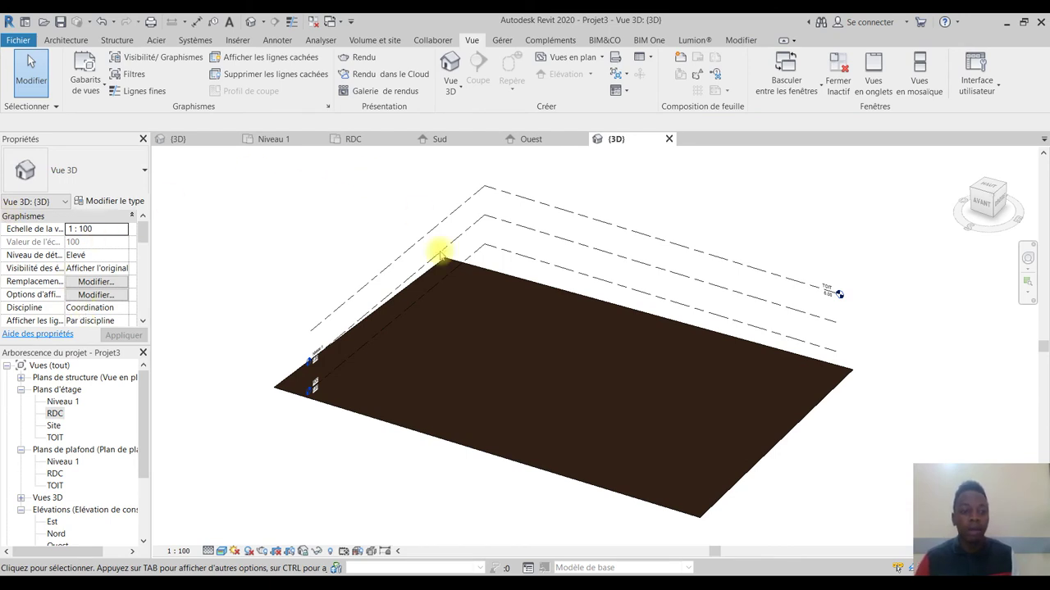
{"action": "left_click", "coordinate": [441, 438]}
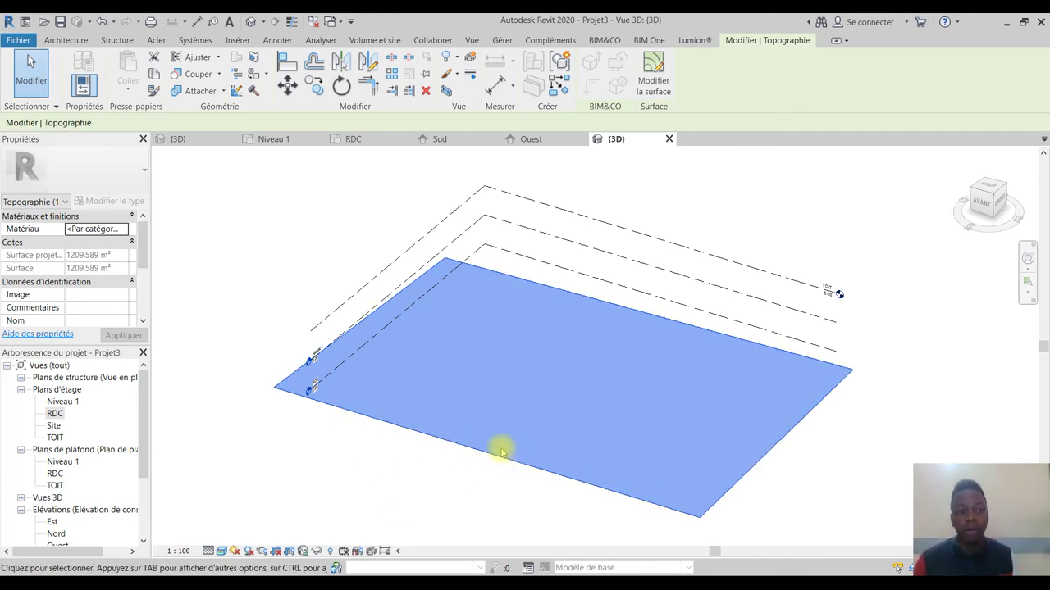
{"action": "left_click", "coordinate": [115, 228]}
{"action": "left_click", "coordinate": [113, 229]}
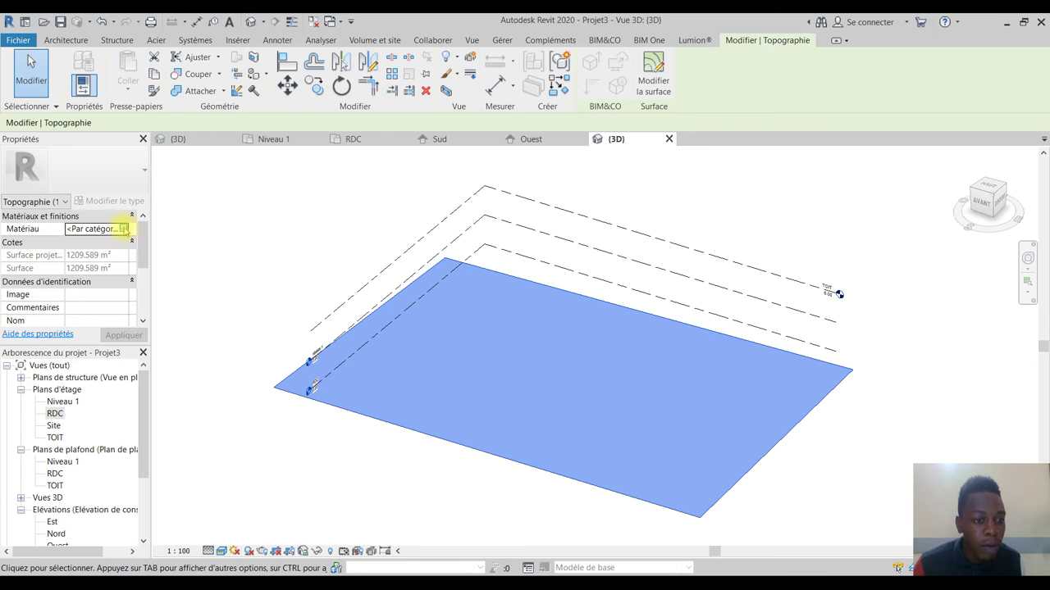
{"action": "left_click", "coordinate": [121, 228]}
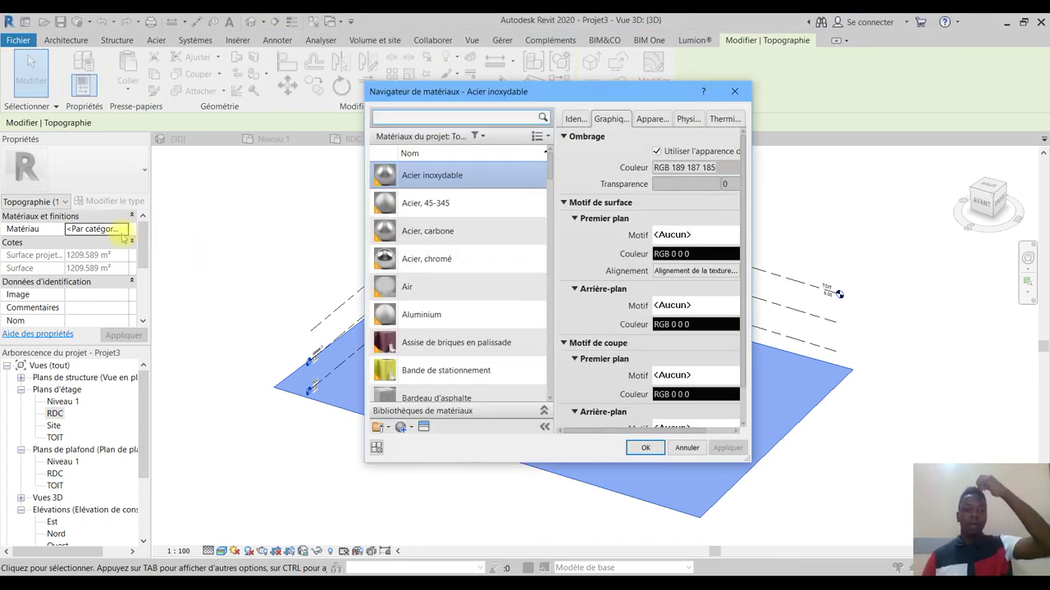
{"action": "left_click", "coordinate": [732, 93]}
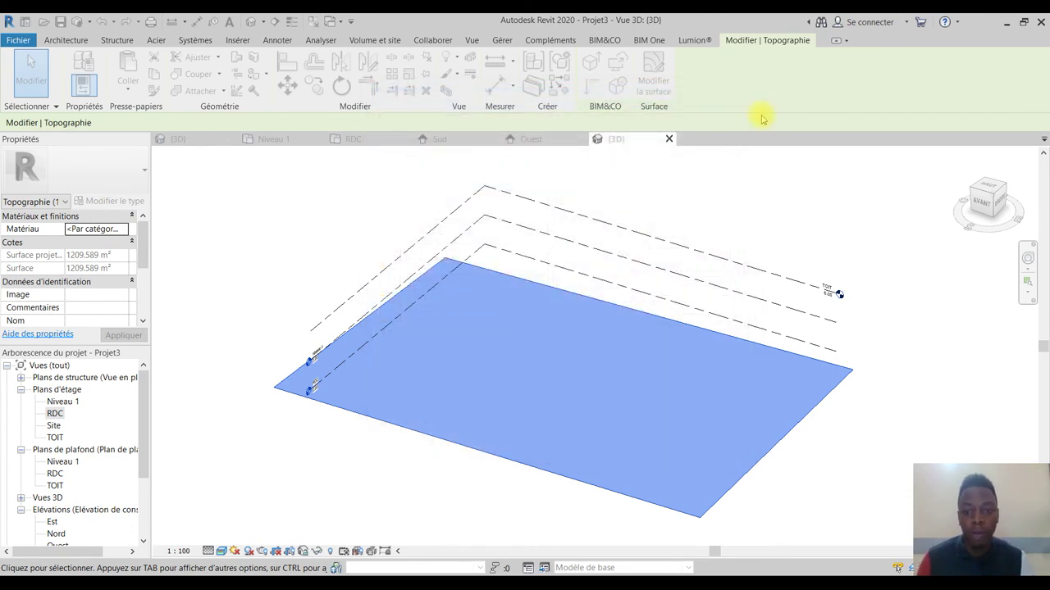
{"action": "left_click", "coordinate": [925, 373]}
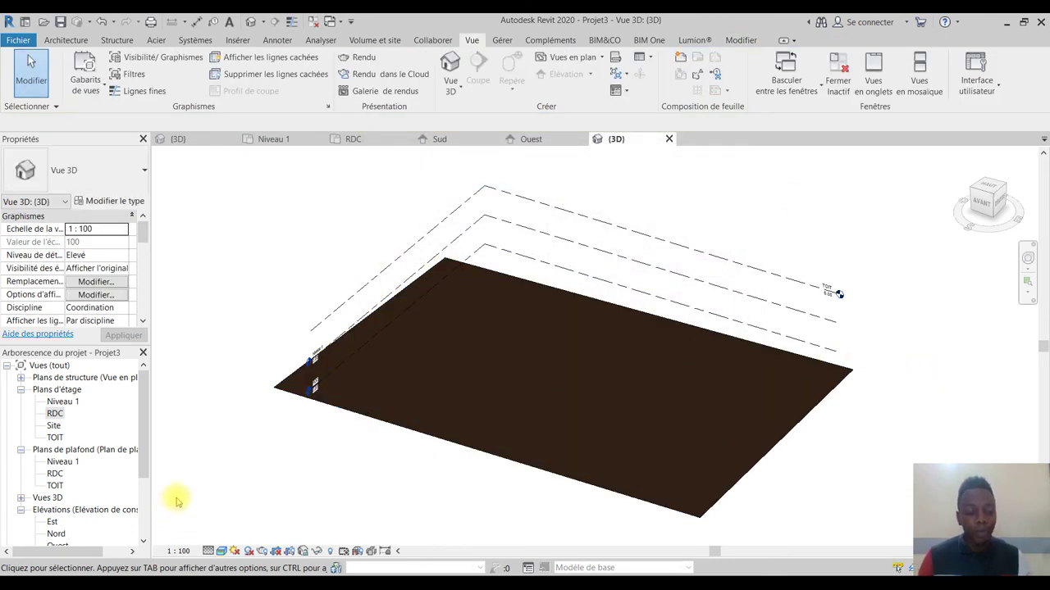
View the Nord elevation with TOIT 6.00, Niveau 1 3.00 and RDC 0.00, then return to the RDC plan.
{"action": "left_click", "coordinate": [95, 353]}
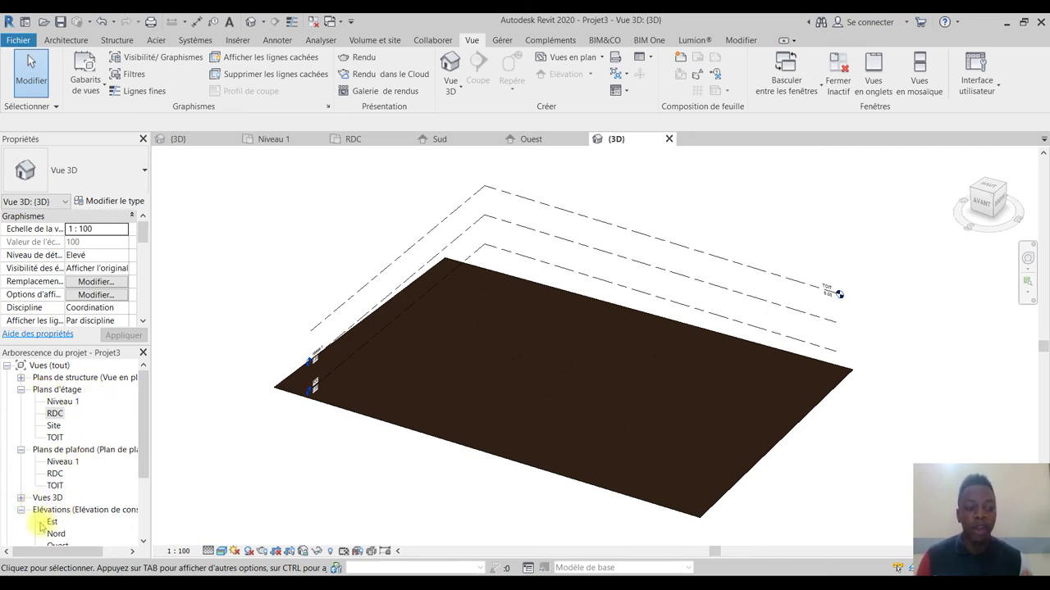
{"action": "scroll", "coordinate": [79, 497], "scroll_direction": "down", "scroll_amount": 1}
{"action": "scroll", "coordinate": [57, 502], "scroll_direction": "down", "scroll_amount": 1}
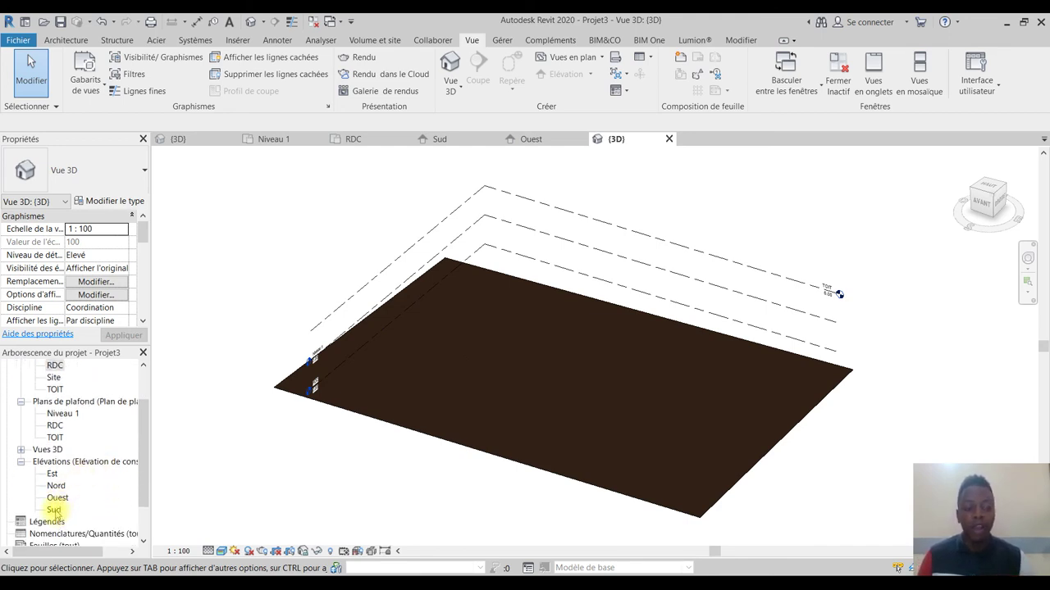
{"action": "left_click", "coordinate": [54, 510]}
{"action": "double_click", "coordinate": [56, 486]}
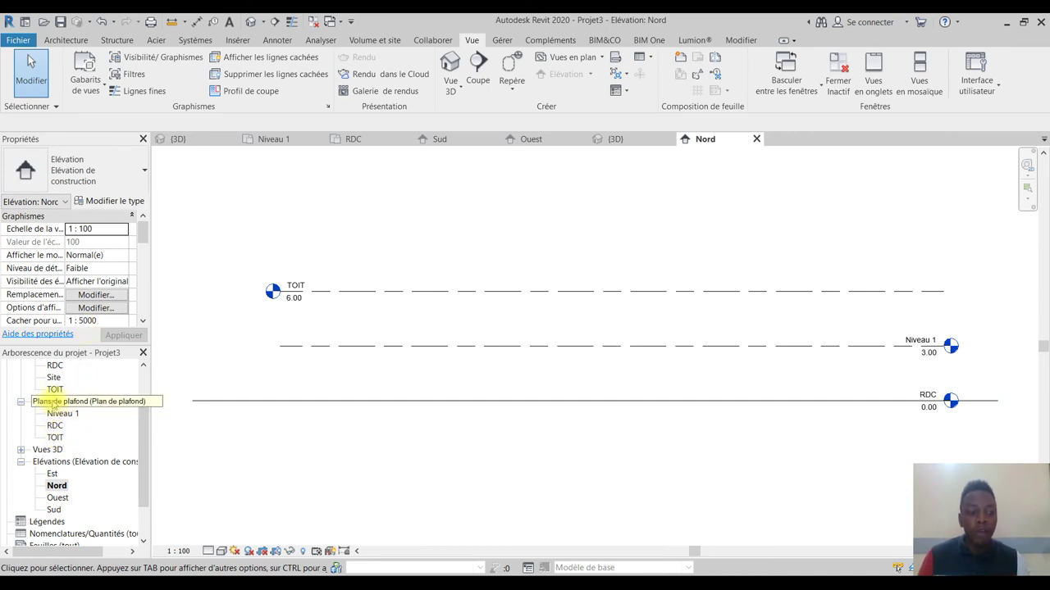
{"action": "scroll", "coordinate": [63, 387], "scroll_direction": "up", "scroll_amount": 2}
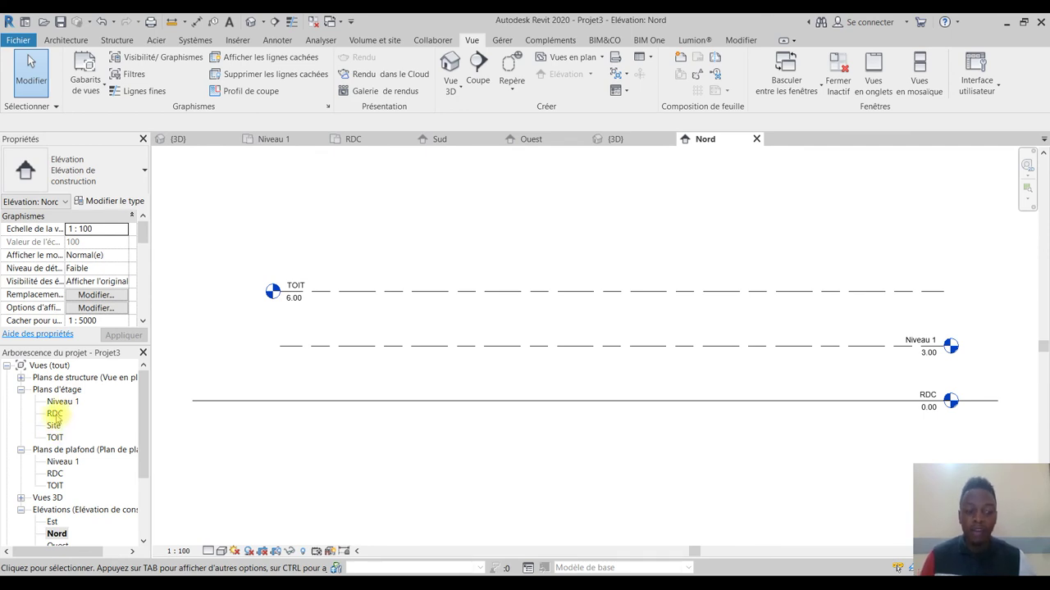
{"action": "double_click", "coordinate": [54, 414]}
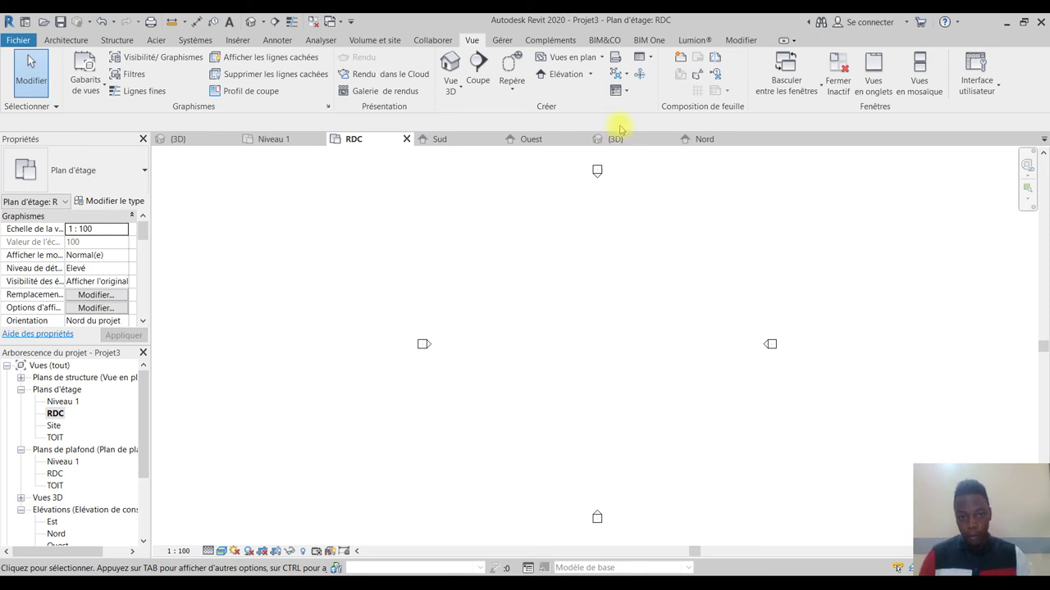
Move through the Gérer and Architecture tabs to the Volume et site tab with its toposurface tools.
{"action": "left_click", "coordinate": [502, 39]}
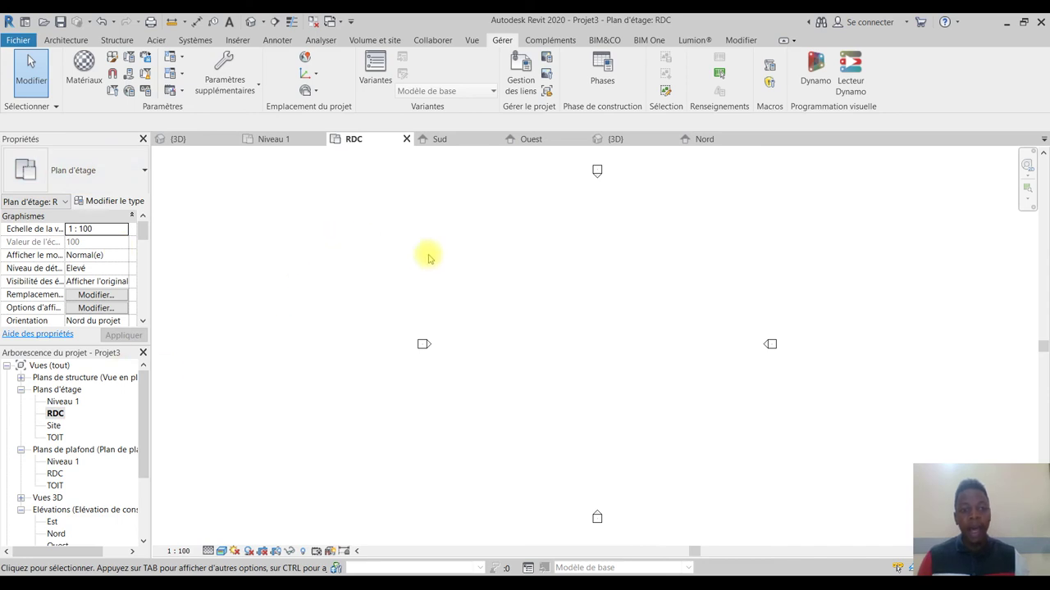
{"action": "left_click", "coordinate": [73, 39]}
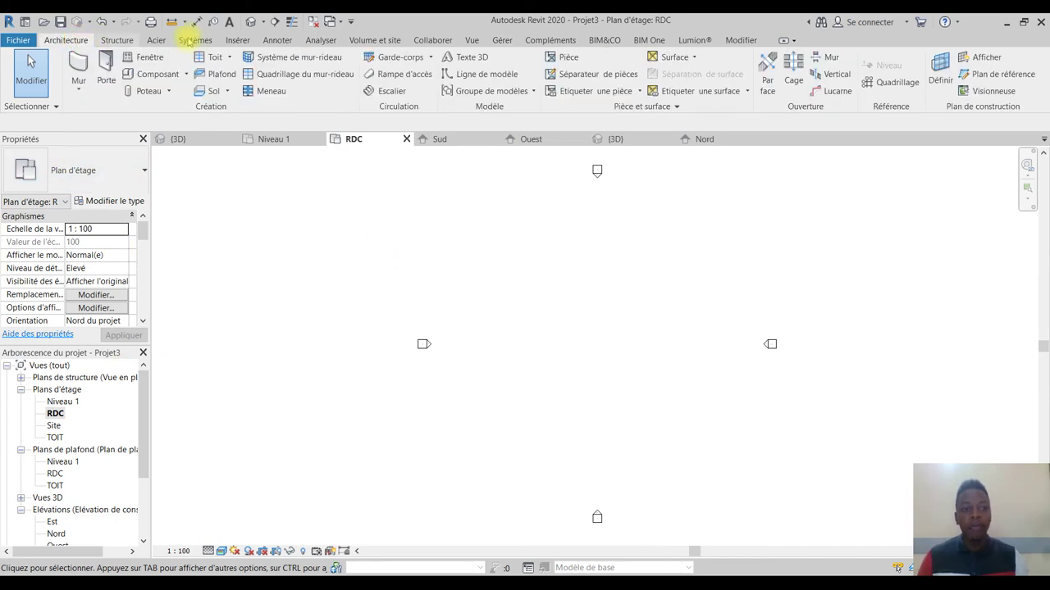
{"action": "left_click", "coordinate": [375, 40]}
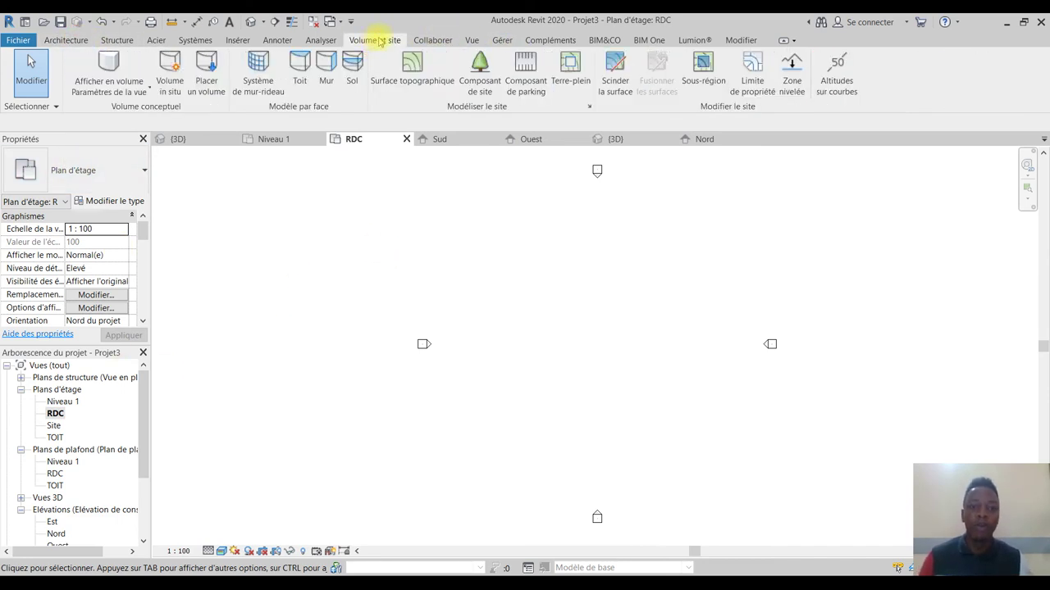